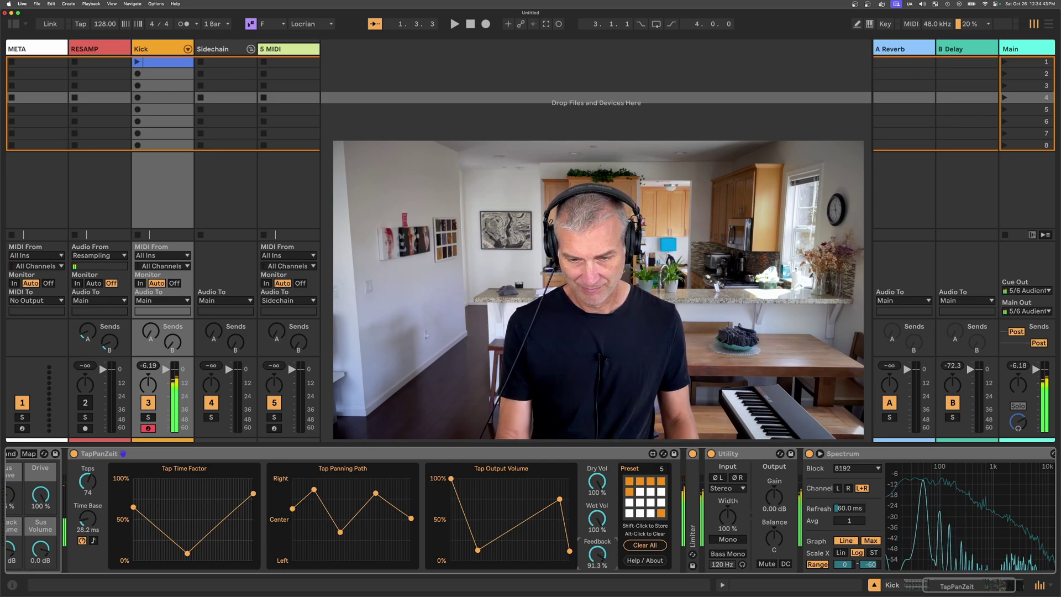
Bring TapPanZeit's echo feedback down to 0% and select the zs Kick-2 device.
{"action": "left_click_drag", "start_coordinate": [597, 552], "coordinate": [598, 554]}
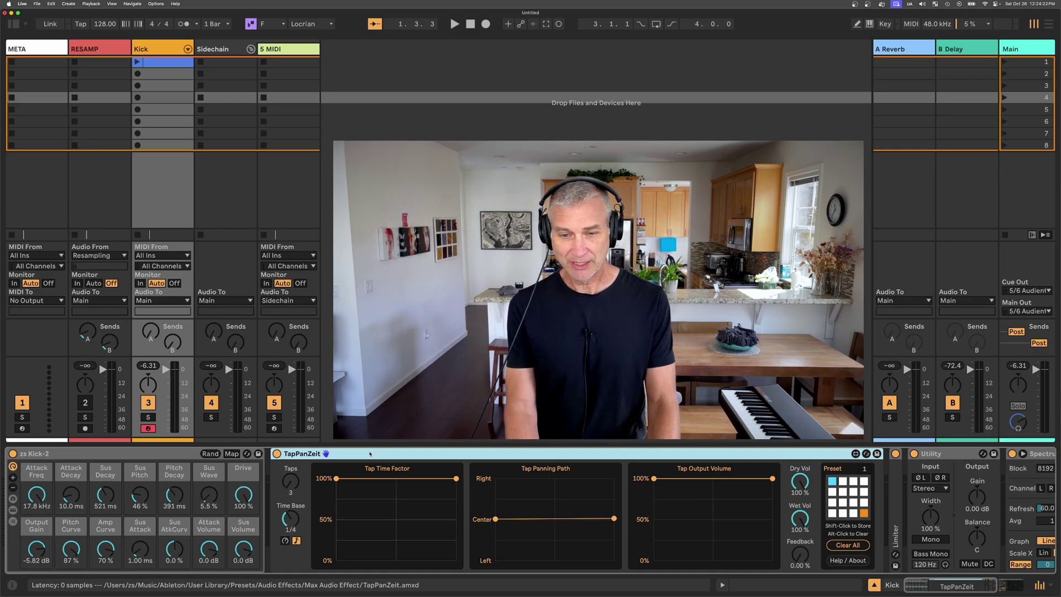
{"action": "key", "text": "Left"}
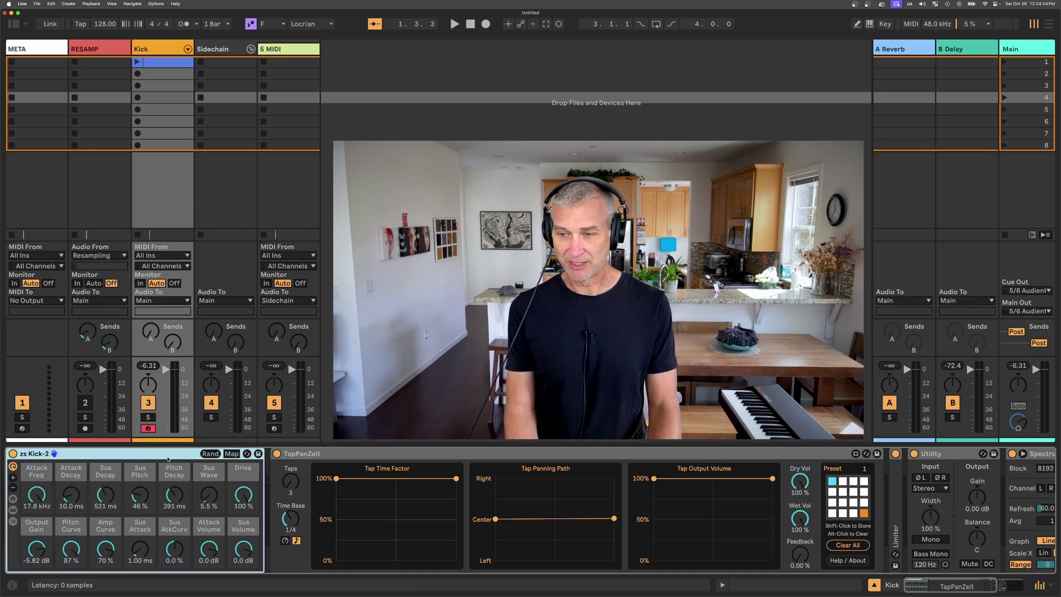
Select TapPanZeit and turn its Taps knob from 3 down to 1.
{"action": "left_click", "coordinate": [355, 456]}
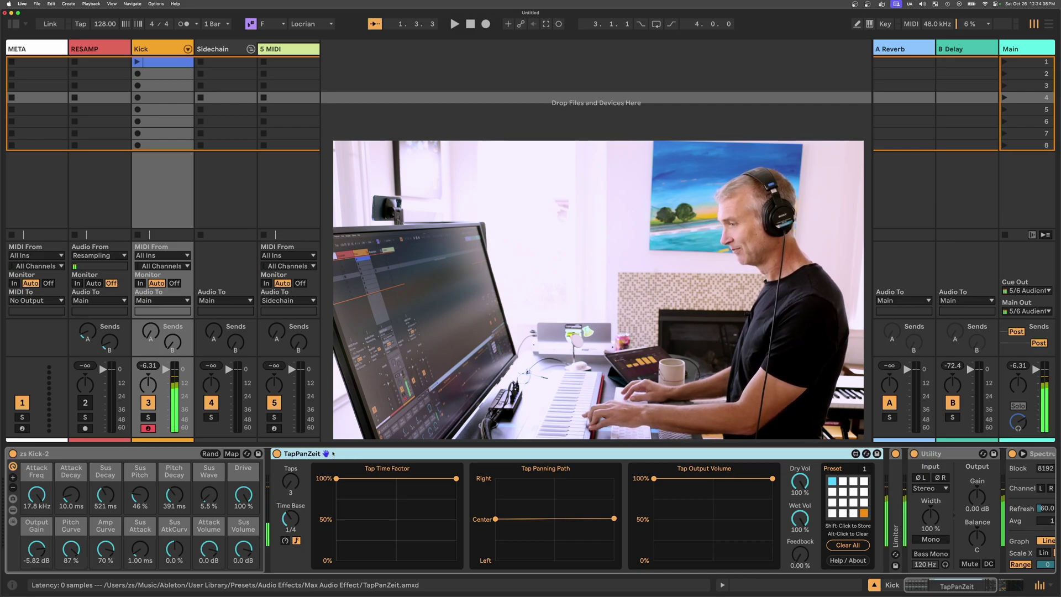
{"action": "left_click", "coordinate": [291, 480]}
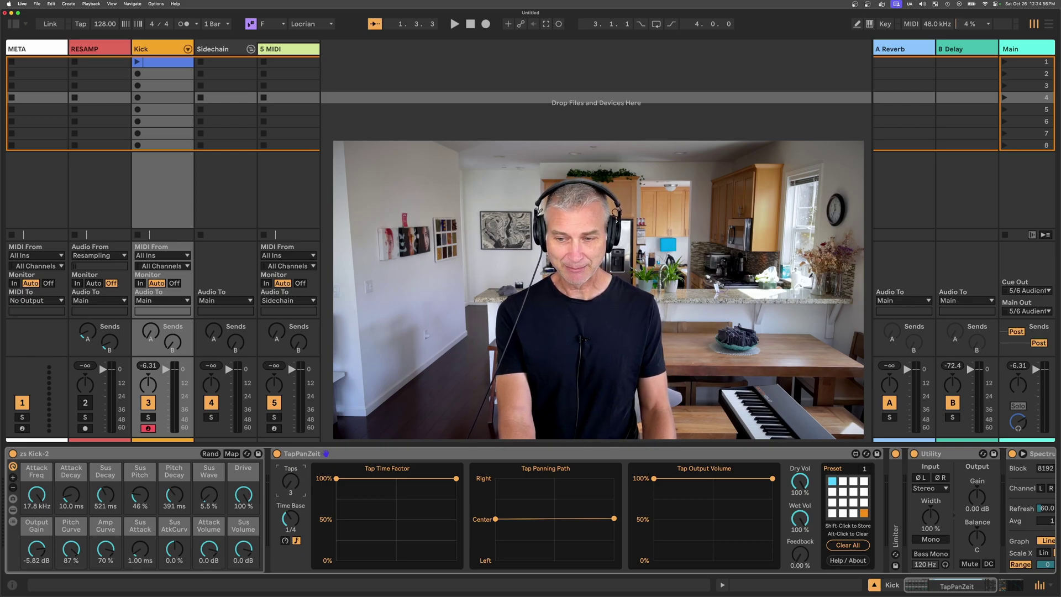
{"action": "left_click_drag", "start_coordinate": [290, 481], "coordinate": [294, 481]}
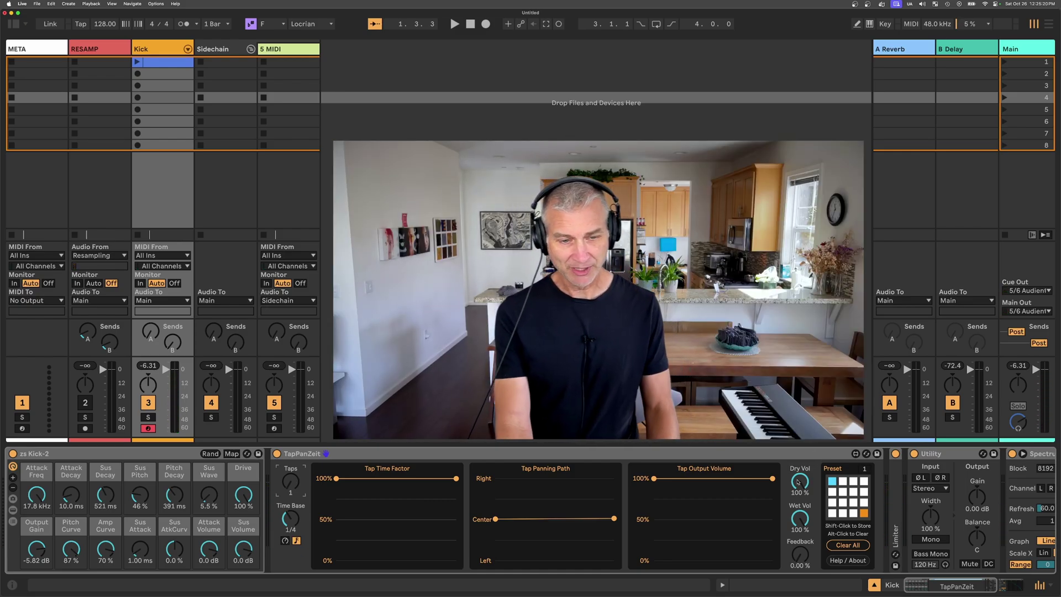
{"action": "mouse_move", "coordinate": [799, 481]}
{"action": "left_mouse_down"}
{"action": "mouse_move", "coordinate": [800, 555]}
{"action": "mouse_move", "coordinate": [799, 497]}
{"action": "left_mouse_up"}
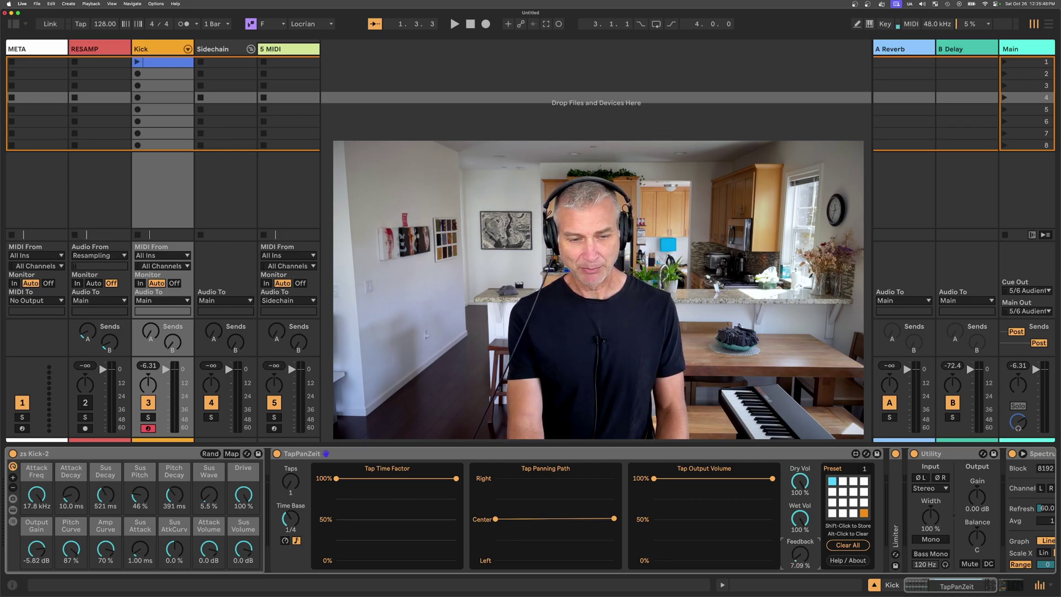
{"action": "mouse_move", "coordinate": [800, 553]}
{"action": "left_mouse_down"}
{"action": "mouse_move", "coordinate": [800, 522]}
{"action": "mouse_move", "coordinate": [802, 554]}
{"action": "left_mouse_up"}
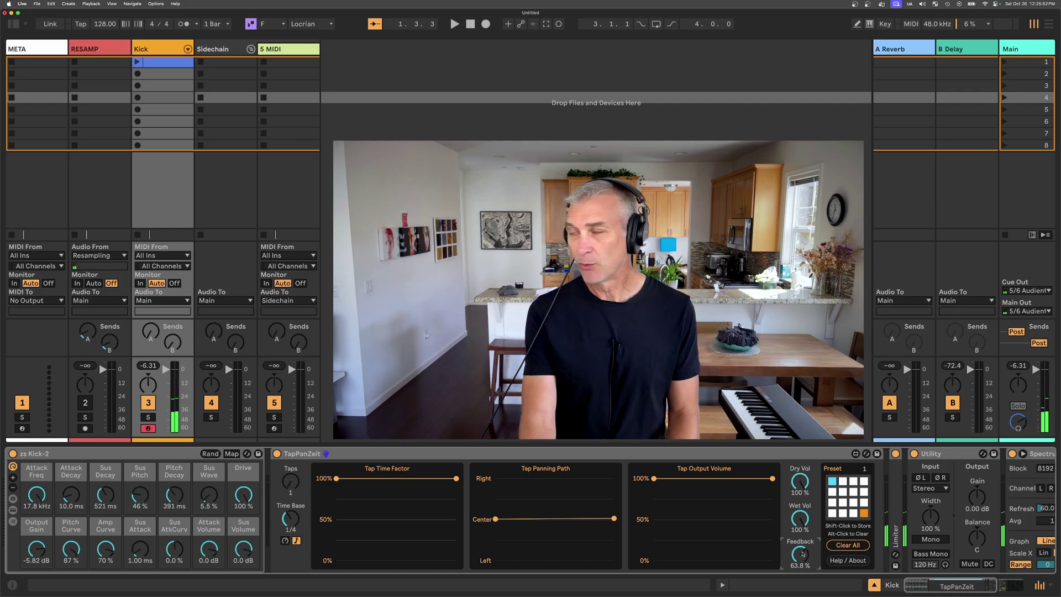
{"action": "left_click_drag", "start_coordinate": [803, 553], "coordinate": [802, 553]}
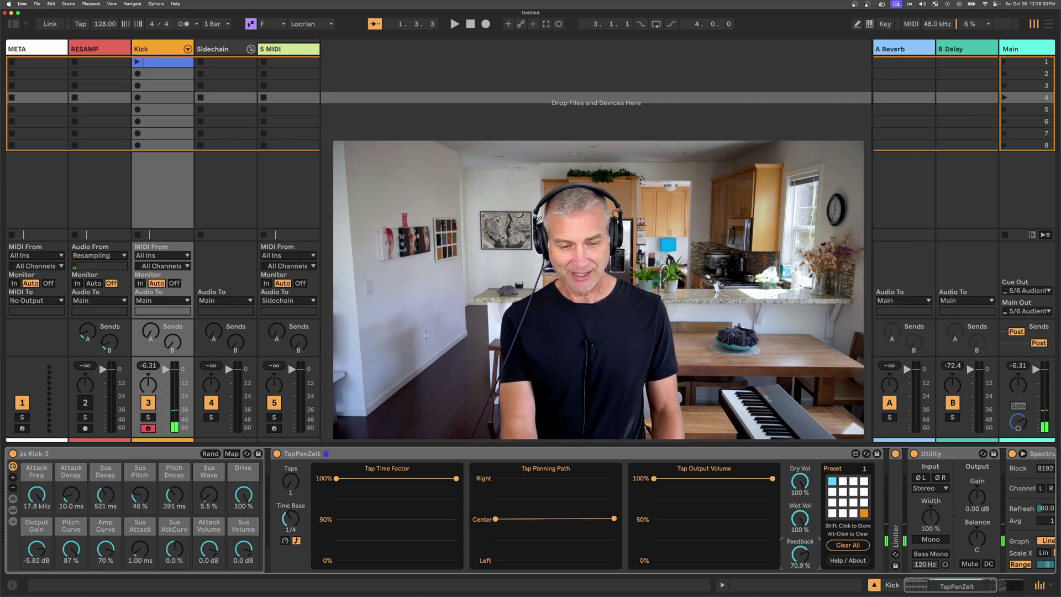
{"action": "left_click_drag", "start_coordinate": [793, 552], "coordinate": [799, 555]}
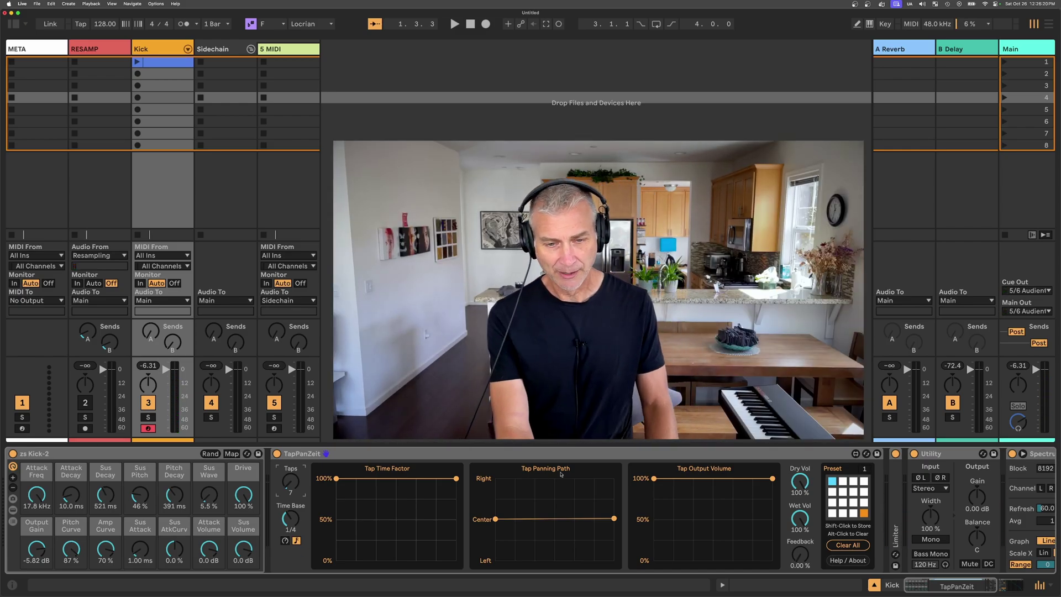
Fade the tap output volume downward and draw a Left-to-Right zigzag panning path.
{"action": "left_click_drag", "start_coordinate": [776, 481], "coordinate": [789, 544]}
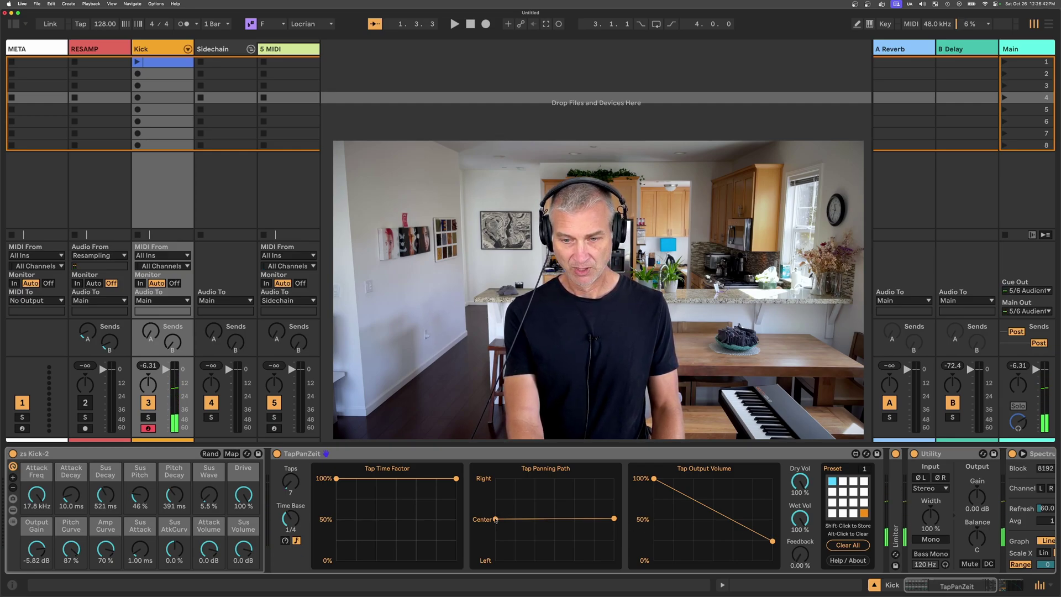
{"action": "left_click_drag", "start_coordinate": [552, 519], "coordinate": [547, 552]}
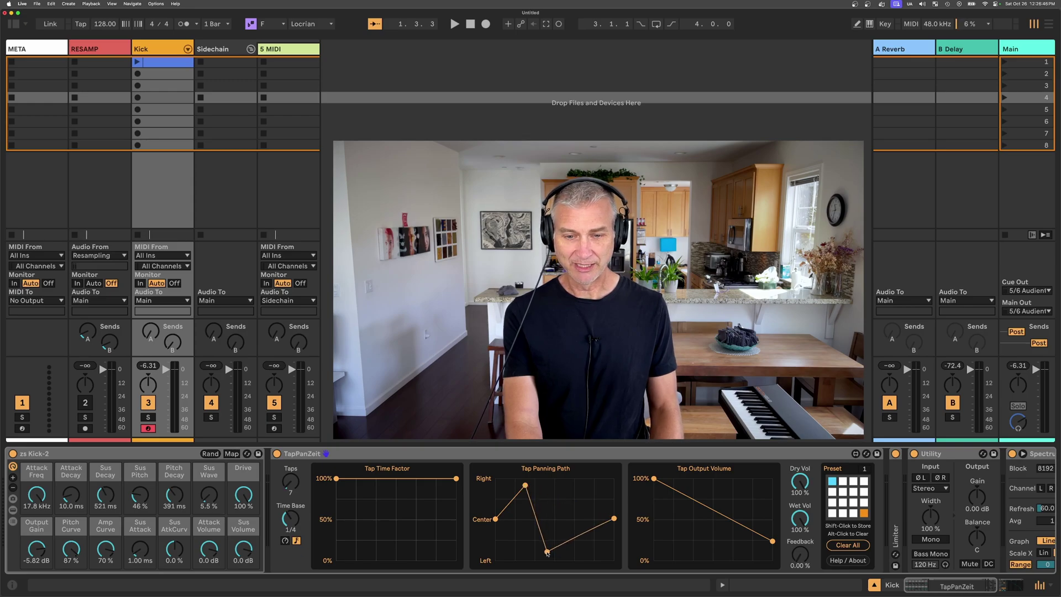
{"action": "left_click_drag", "start_coordinate": [614, 519], "coordinate": [614, 509]}
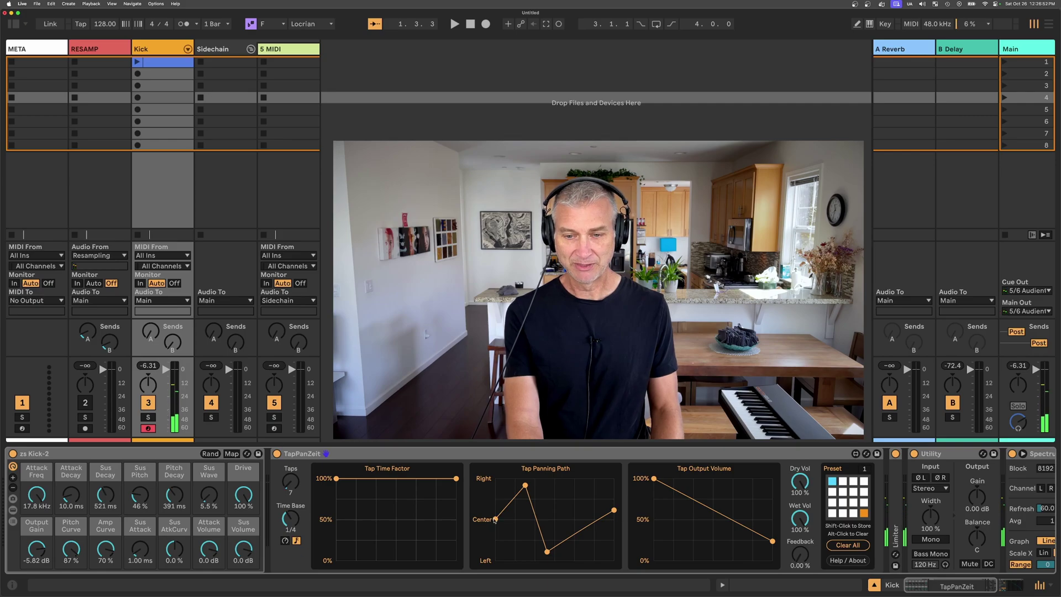
{"action": "left_click_drag", "start_coordinate": [495, 519], "coordinate": [473, 584]}
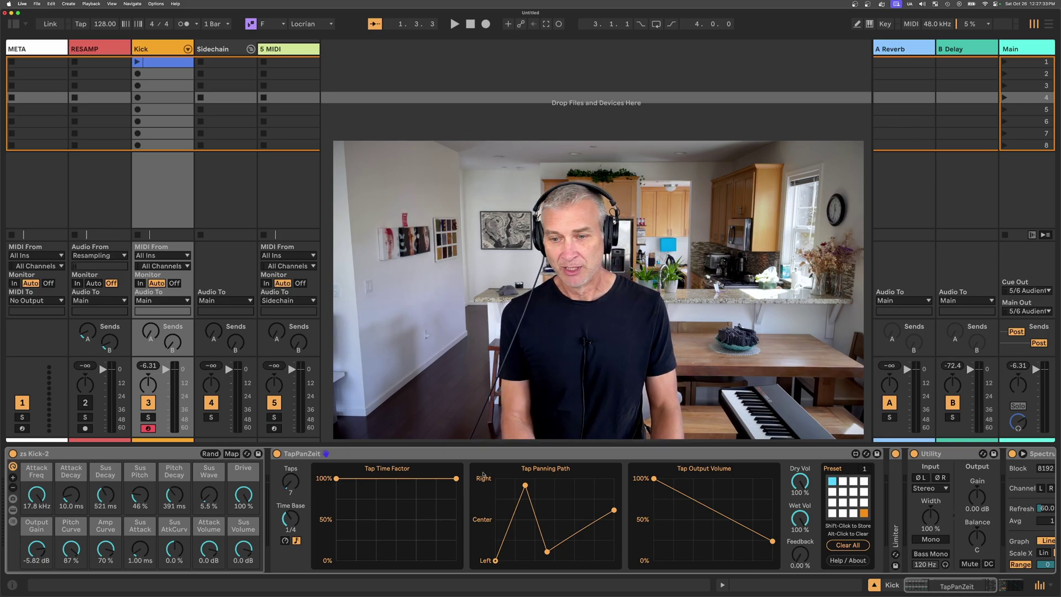
Drag the Tap Time Factor's right endpoint from 100% down to 0%.
{"action": "left_click_drag", "start_coordinate": [456, 480], "coordinate": [464, 557]}
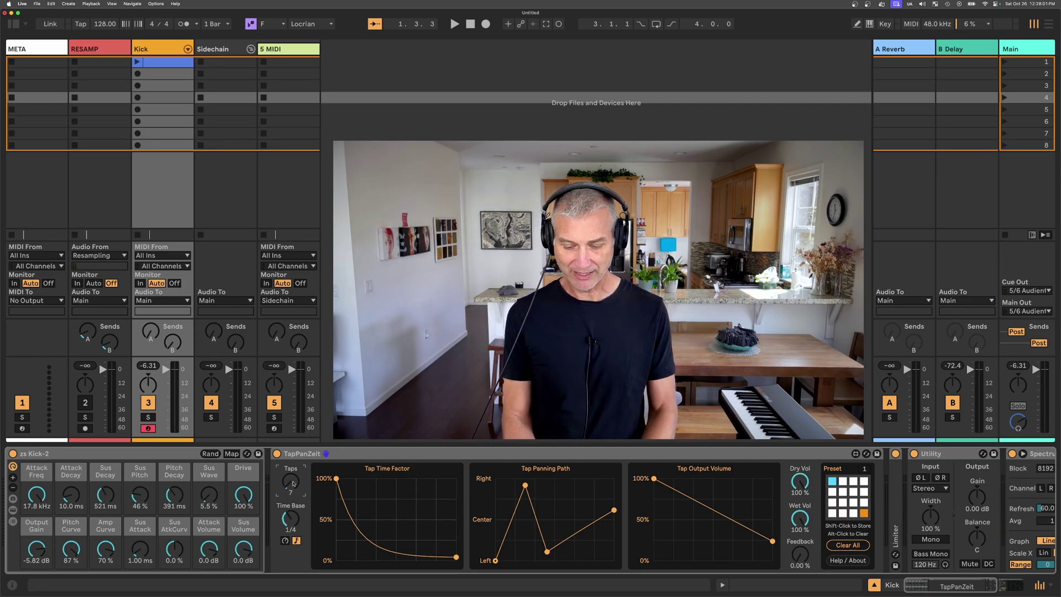
Turn the Taps knob up and fine-tune it until it reads 32.
{"action": "left_click_drag", "start_coordinate": [293, 484], "coordinate": [294, 464]}
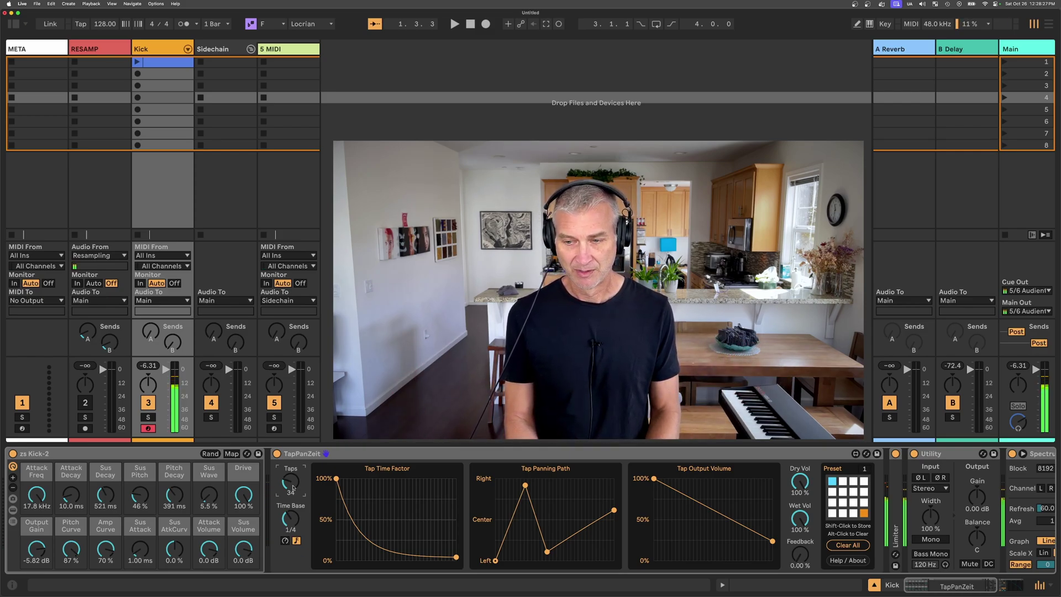
{"action": "left_click_drag", "start_coordinate": [293, 488], "coordinate": [293, 494]}
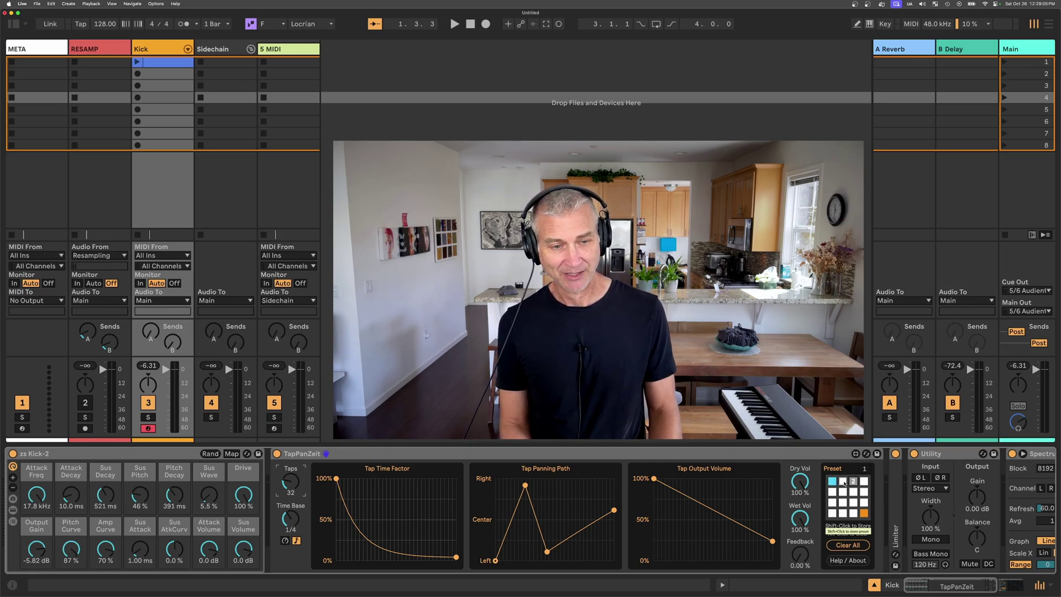
Store the 32-tap settings as preset 2, compare presets 1 and 2, then return to preset 1.
{"action": "left_click", "coordinate": [843, 481]}
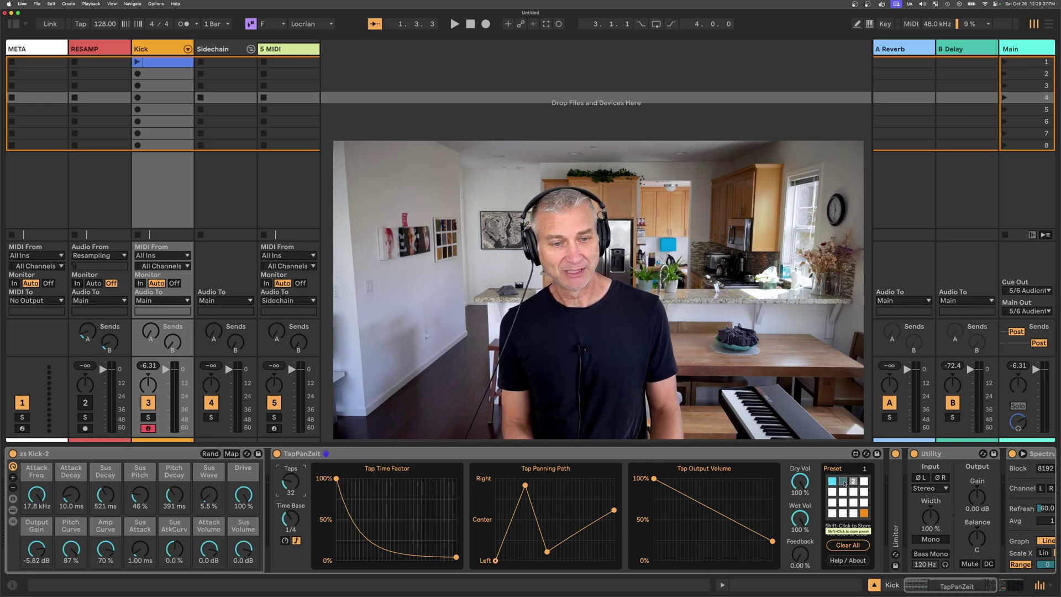
{"action": "left_click", "coordinate": [844, 483]}
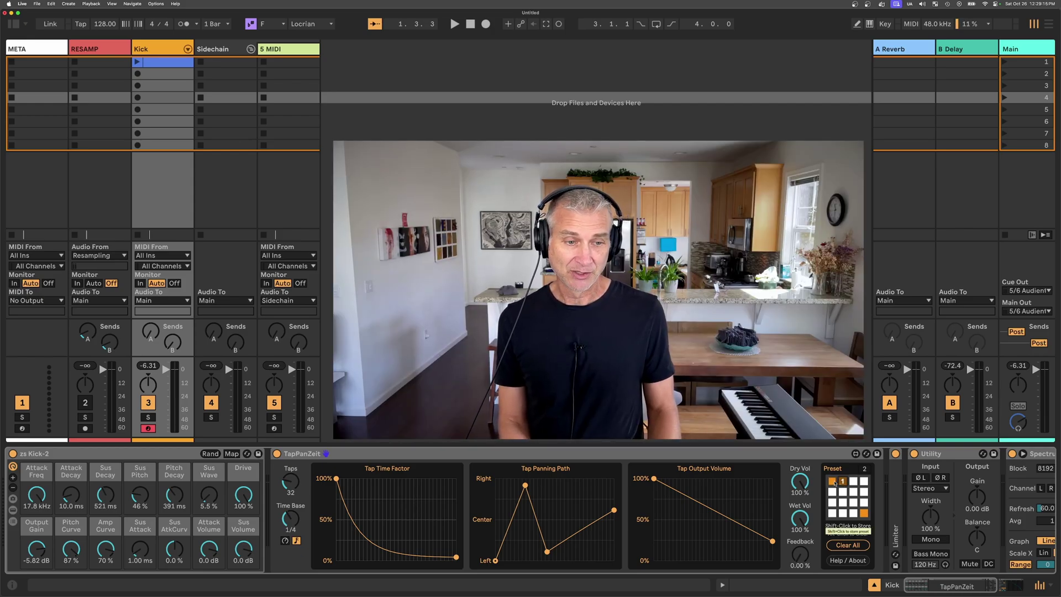
{"action": "left_click", "coordinate": [832, 481]}
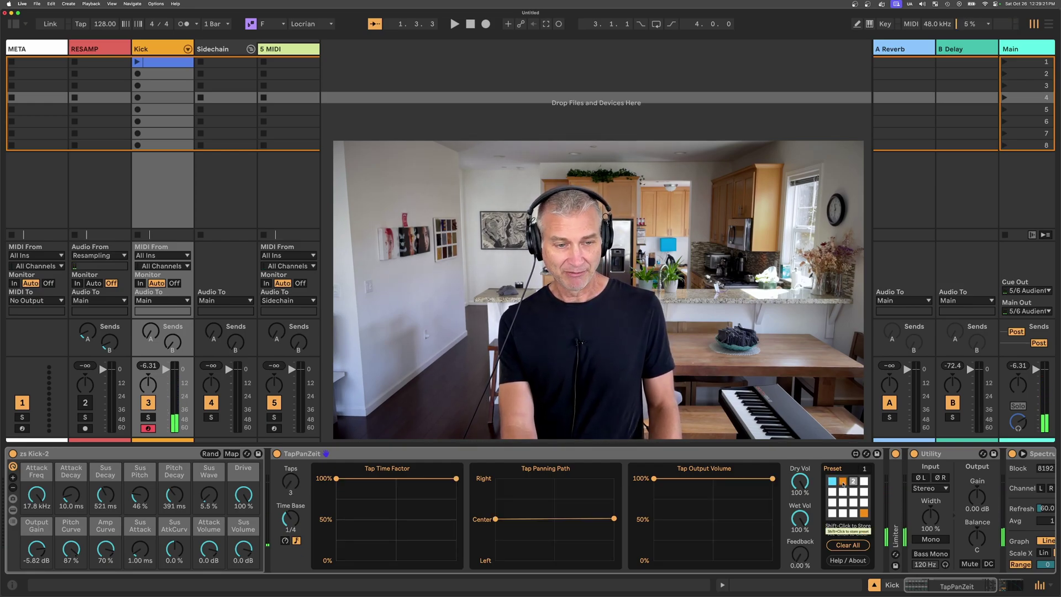
{"action": "left_click", "coordinate": [843, 481]}
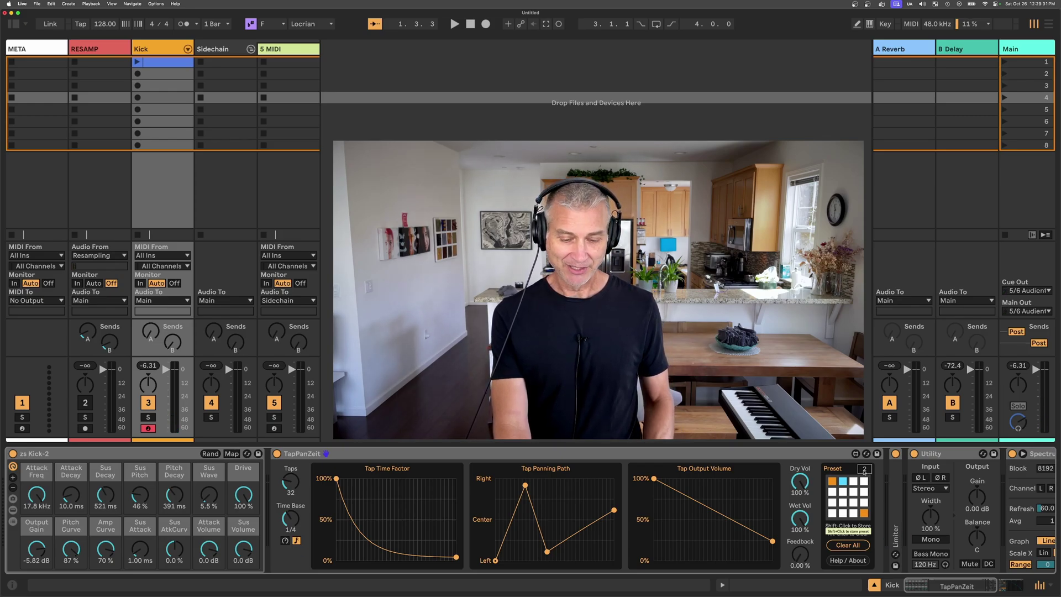
{"action": "left_click_drag", "start_coordinate": [865, 471], "coordinate": [865, 470]}
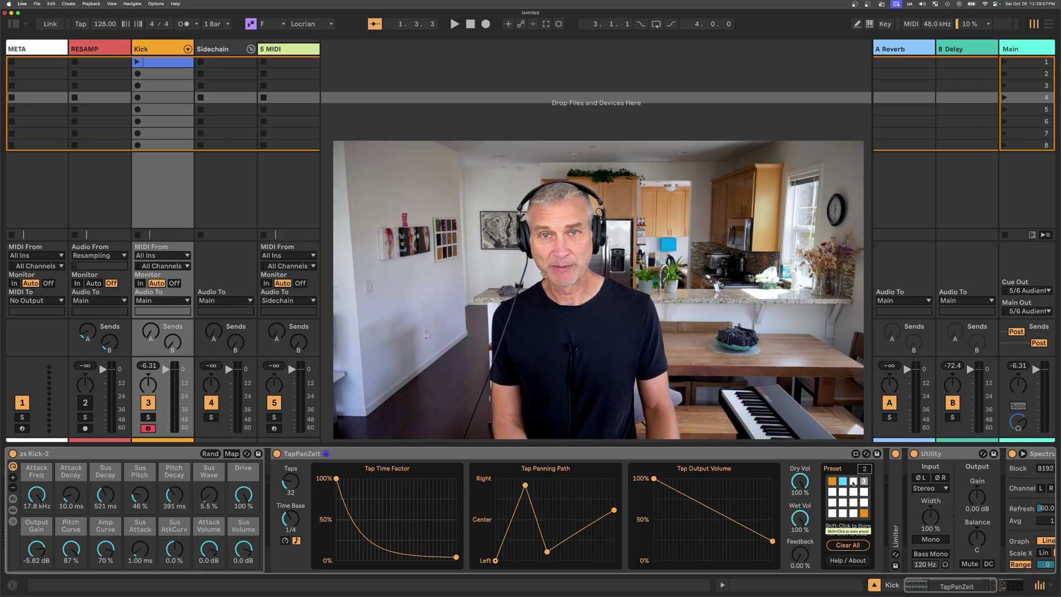
Select TapPanZeit and load preset 1 from its preset grid.
{"action": "left_click", "coordinate": [852, 482]}
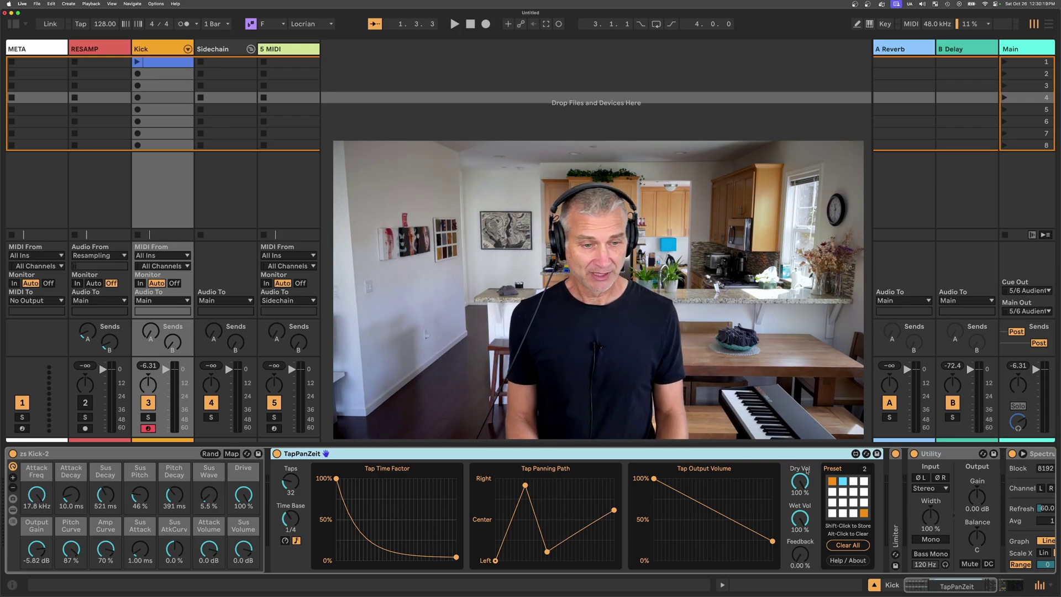
{"action": "left_click", "coordinate": [832, 481]}
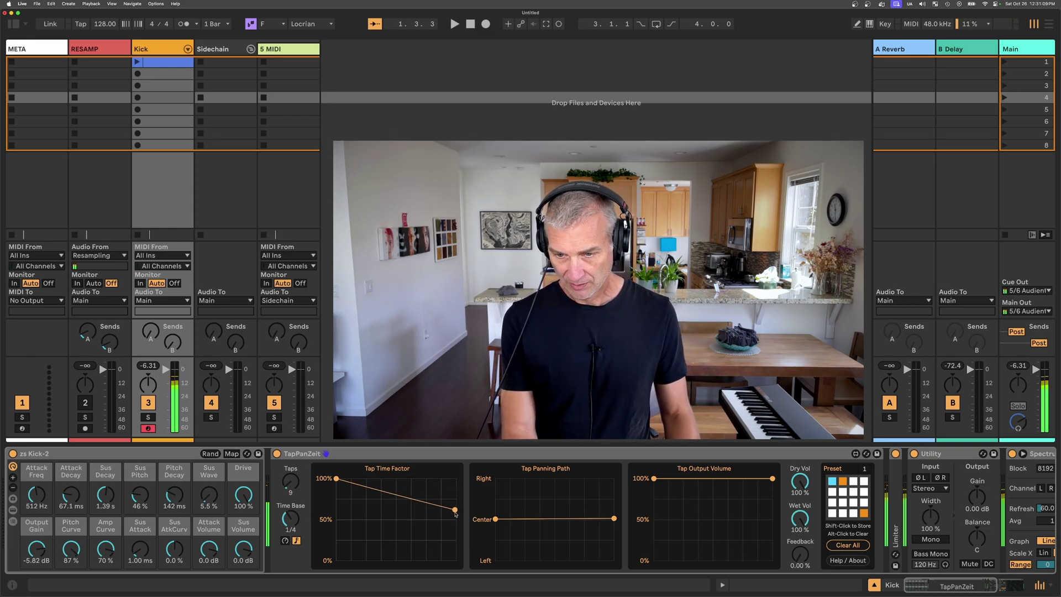
Slope the Tap Time Factor line down from 100% toward 0%.
{"action": "left_click_drag", "start_coordinate": [456, 514], "coordinate": [456, 548]}
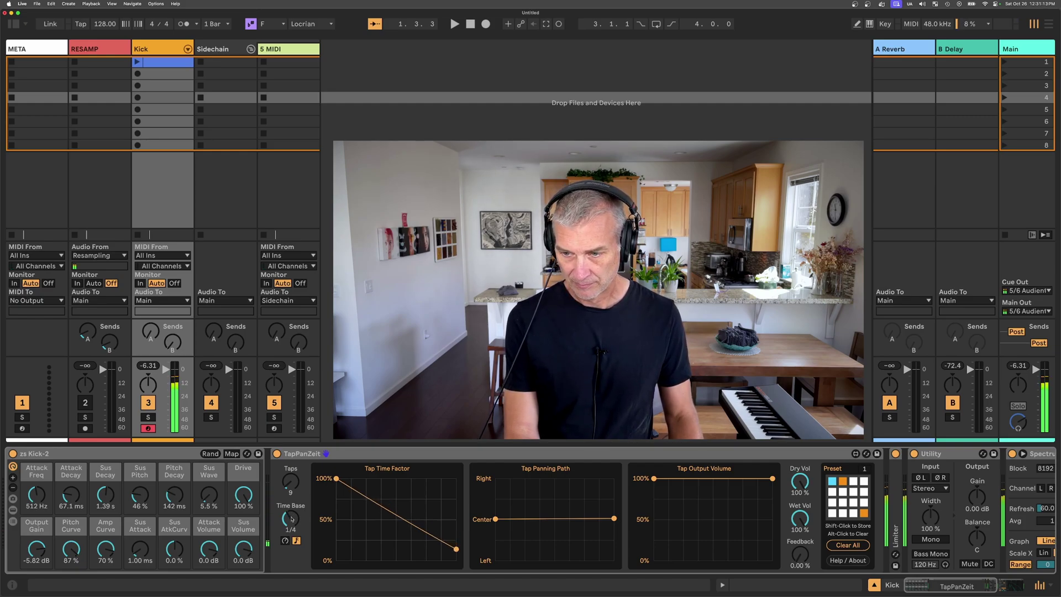
Switch the time base to 24.0 ms, add Right and Left panning points, and lower the volume curve with an 88% point.
{"action": "left_click", "coordinate": [285, 540]}
{"action": "left_click_drag", "start_coordinate": [292, 525], "coordinate": [292, 553]}
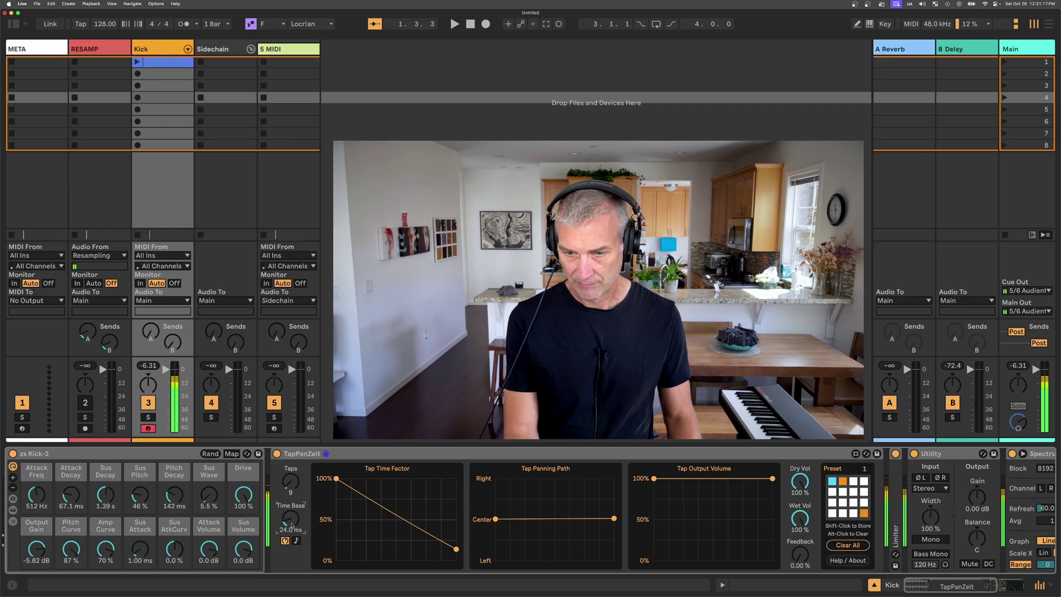
{"action": "left_click_drag", "start_coordinate": [513, 520], "coordinate": [514, 490]}
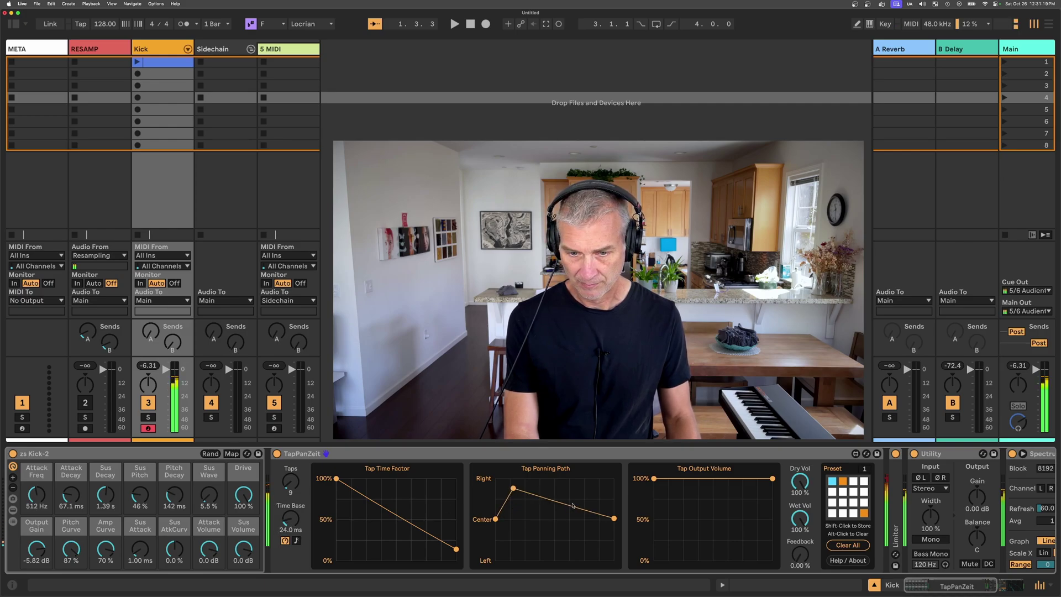
{"action": "left_click_drag", "start_coordinate": [573, 505], "coordinate": [573, 547]}
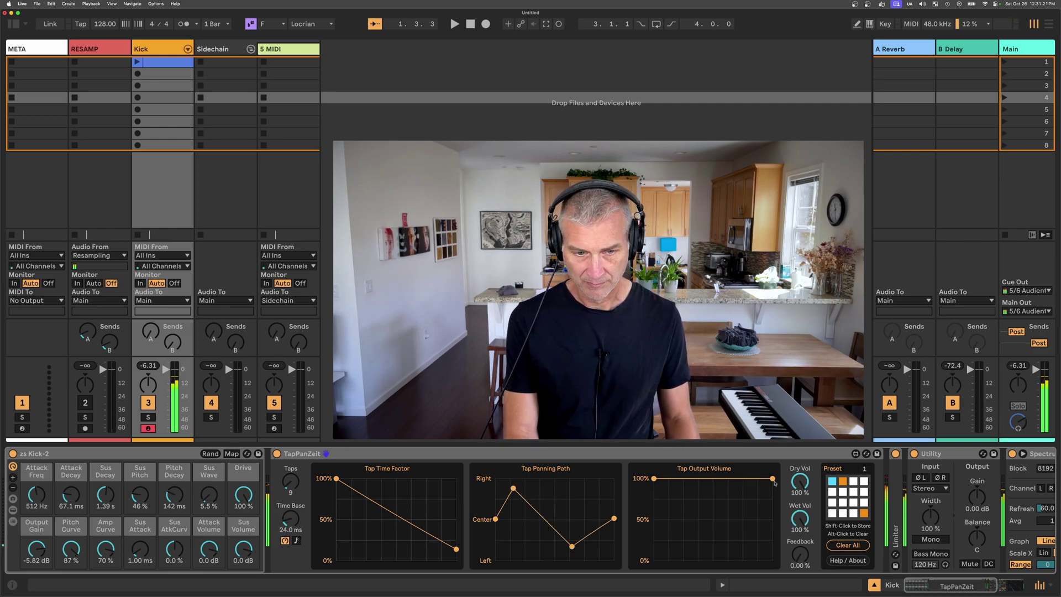
{"action": "left_click_drag", "start_coordinate": [743, 476], "coordinate": [674, 553]}
{"action": "left_click_drag", "start_coordinate": [718, 526], "coordinate": [712, 499]}
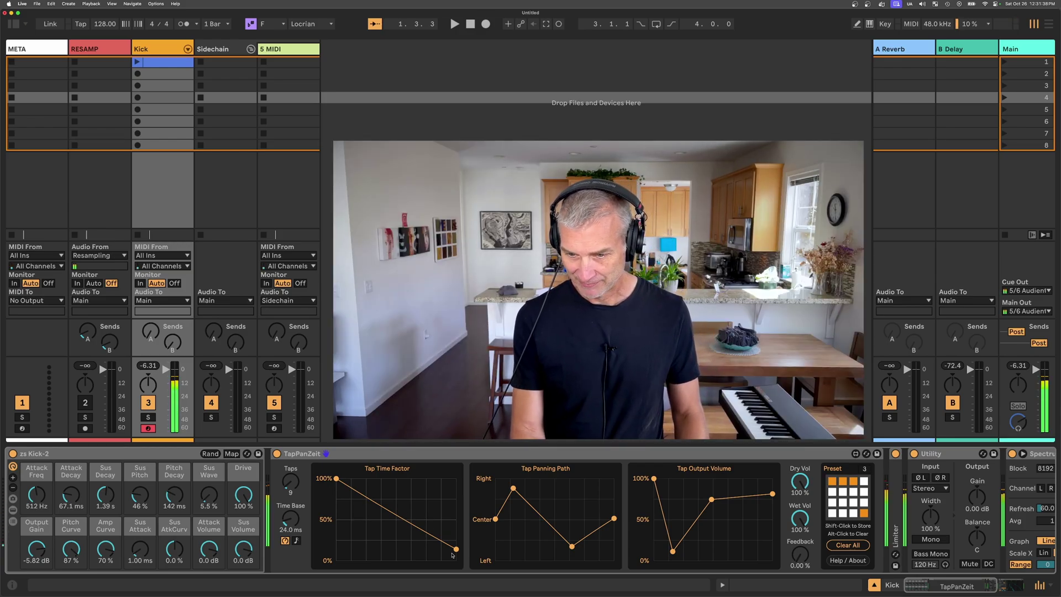
Lengthen the time base to 172 ms, dip the time factor near 0%, and refine the panning and volume points.
{"action": "left_click_drag", "start_coordinate": [456, 549], "coordinate": [457, 541]}
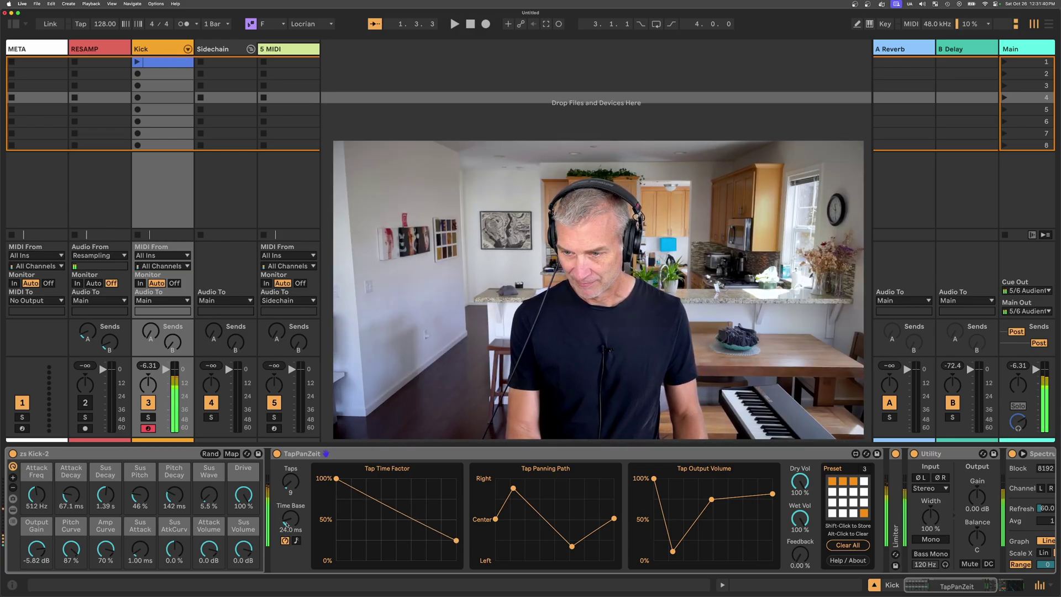
{"action": "left_click_drag", "start_coordinate": [287, 521], "coordinate": [286, 500]}
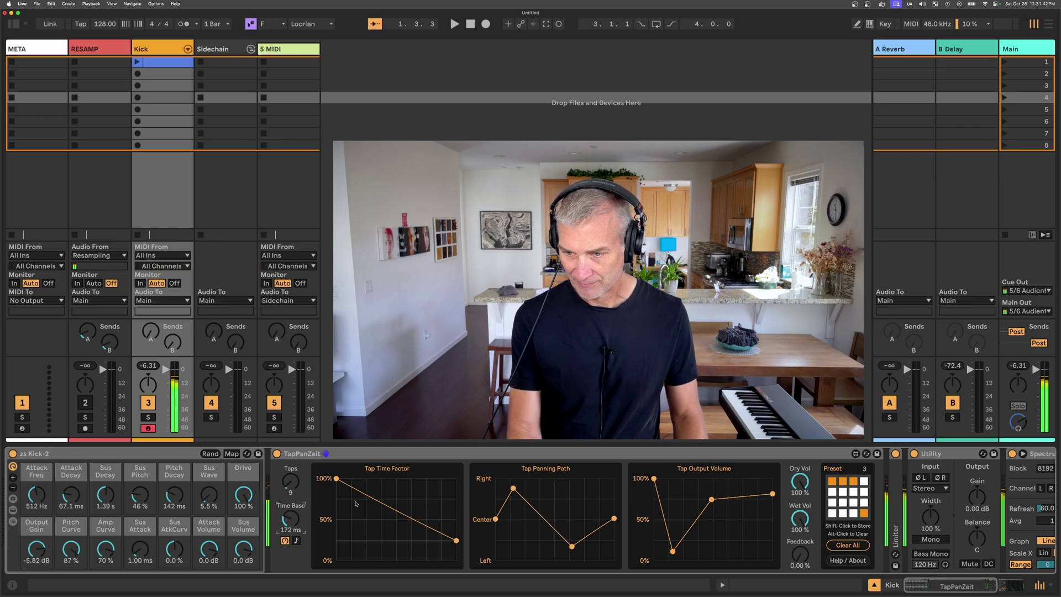
{"action": "left_click_drag", "start_coordinate": [362, 494], "coordinate": [353, 545]}
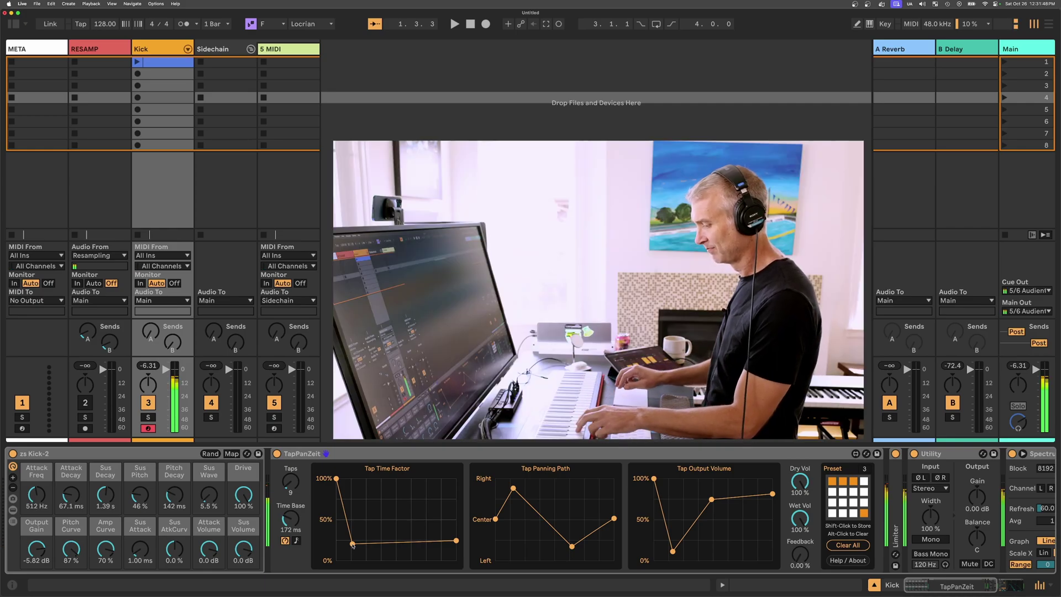
{"action": "left_click_drag", "start_coordinate": [513, 488], "coordinate": [572, 498]}
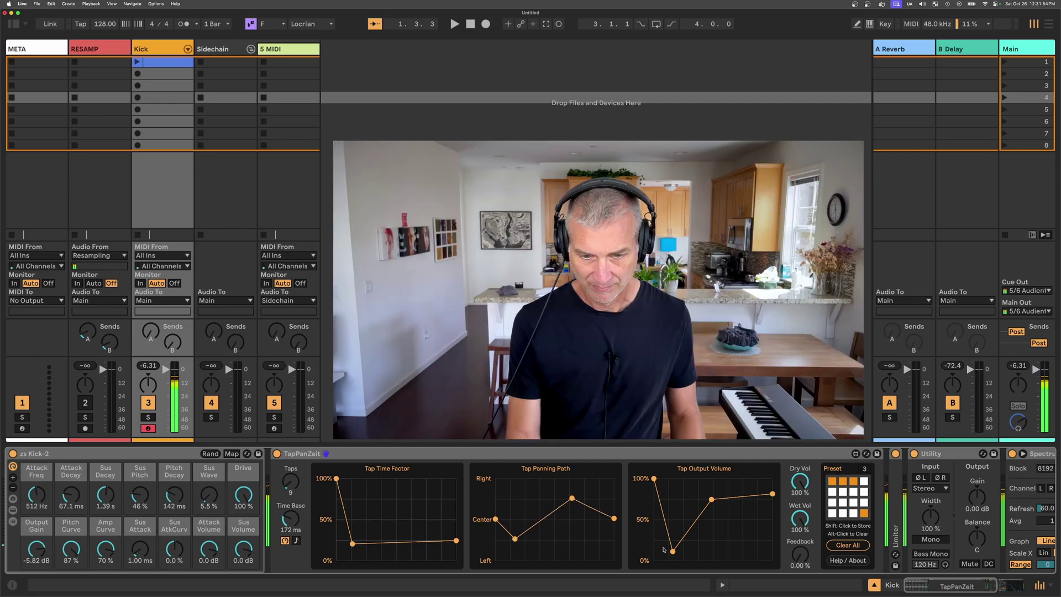
{"action": "left_click_drag", "start_coordinate": [674, 552], "coordinate": [681, 550]}
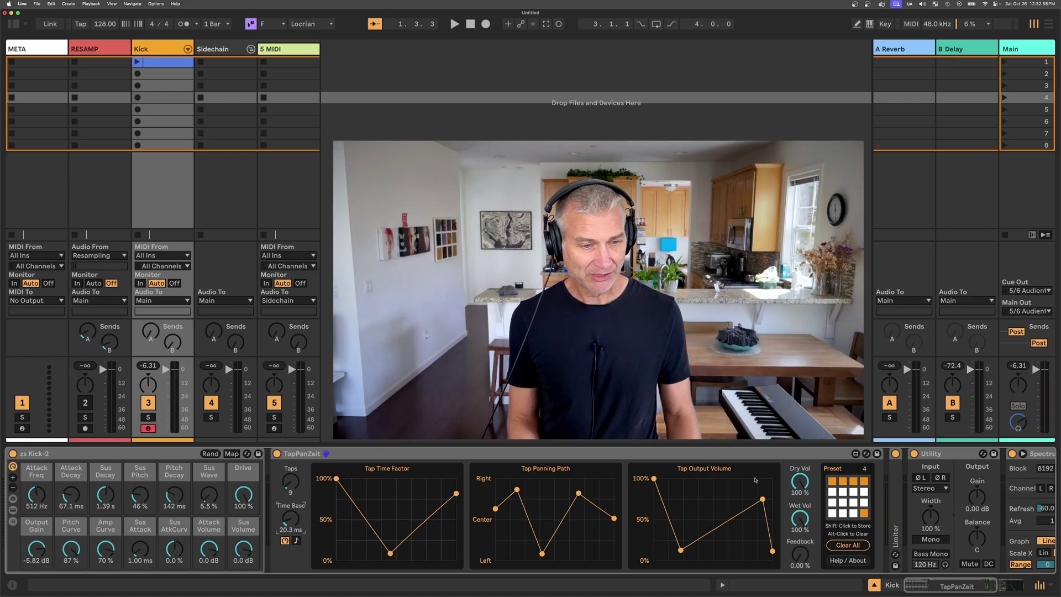
Unfold the Limiter, scroll through the device chain, then fold the Limiter back into a narrow strip.
{"action": "double_click", "coordinate": [895, 491]}
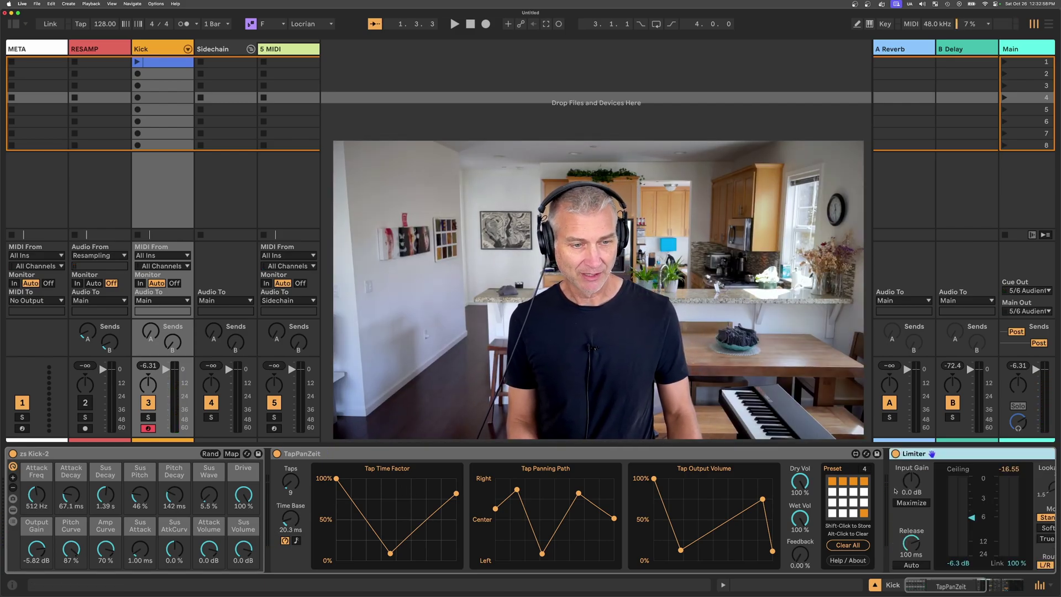
{"action": "scroll", "coordinate": [920, 485], "scroll_direction": "right", "scroll_amount": 5}
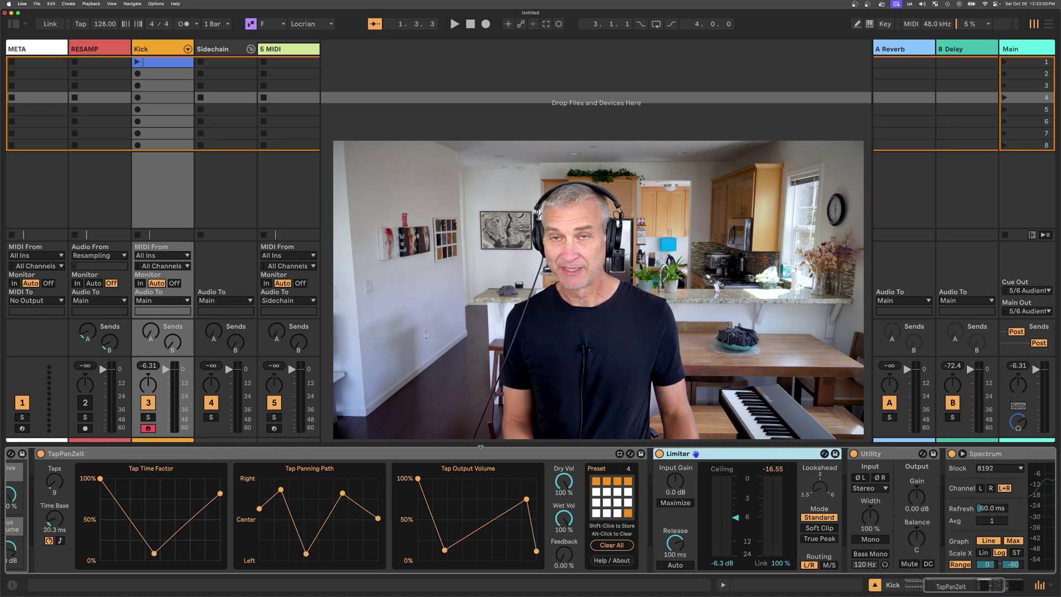
{"action": "left_click", "coordinate": [256, 491]}
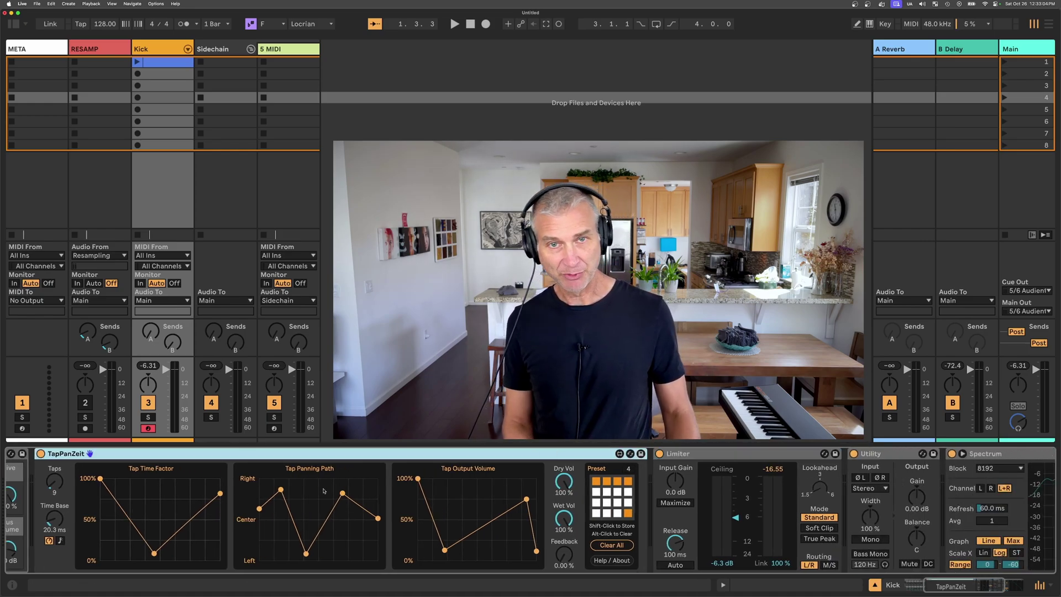
{"action": "scroll", "coordinate": [324, 491], "scroll_direction": "left", "scroll_amount": 5}
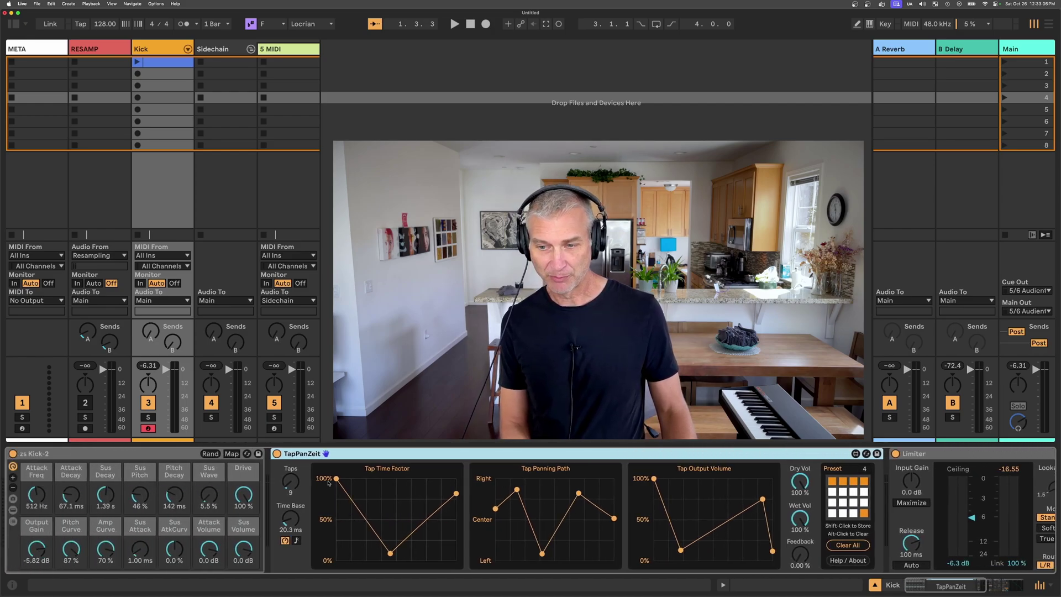
{"action": "scroll", "coordinate": [507, 456], "scroll_direction": "right", "scroll_amount": 8}
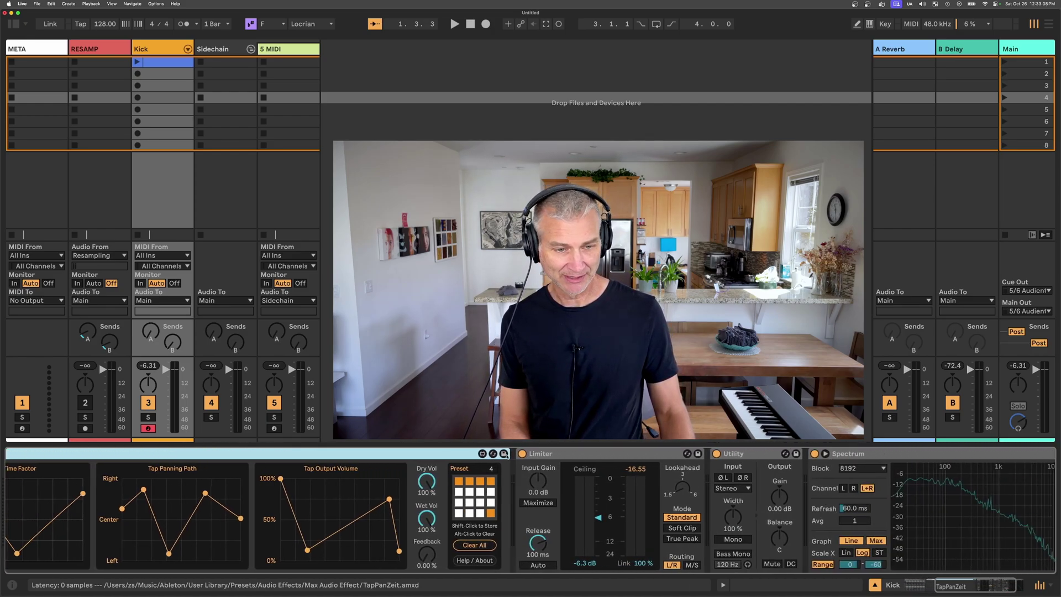
{"action": "left_click", "coordinate": [627, 450]}
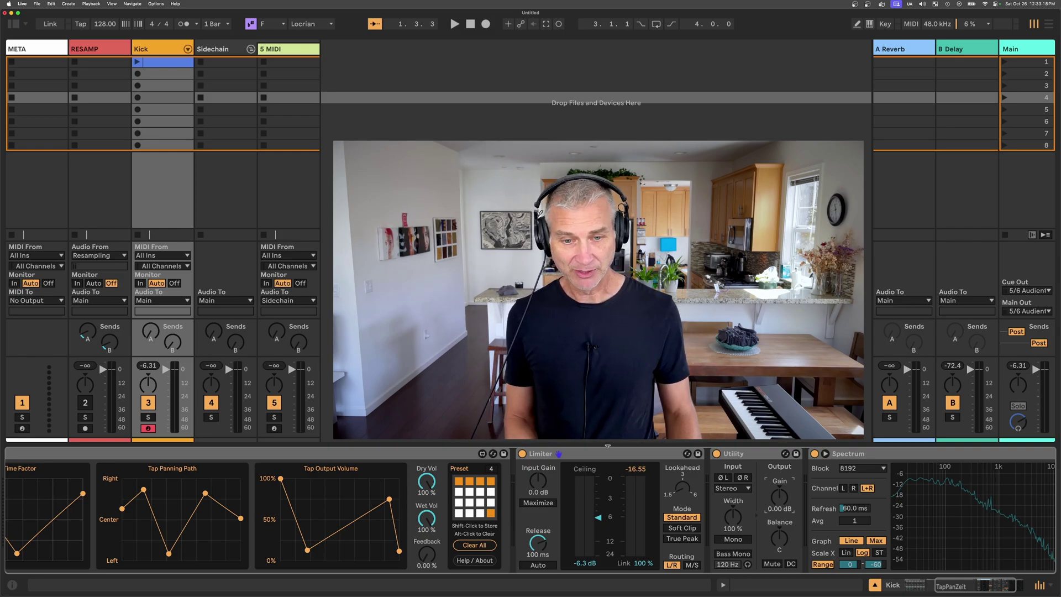
{"action": "double_click", "coordinate": [559, 453]}
{"action": "scroll", "coordinate": [426, 456], "scroll_direction": "left", "scroll_amount": 5}
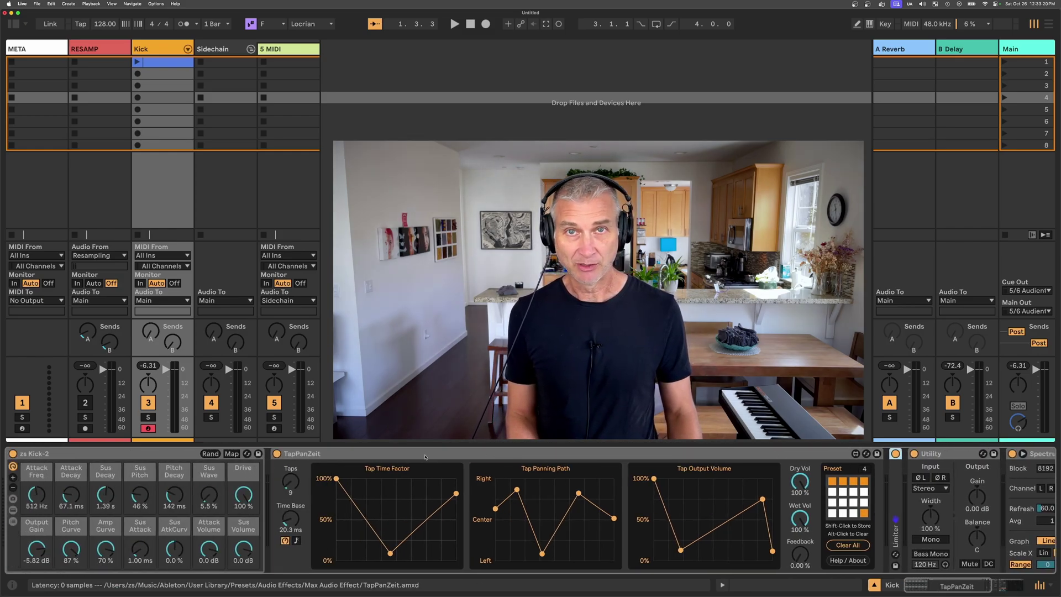
{"action": "left_click", "coordinate": [467, 458]}
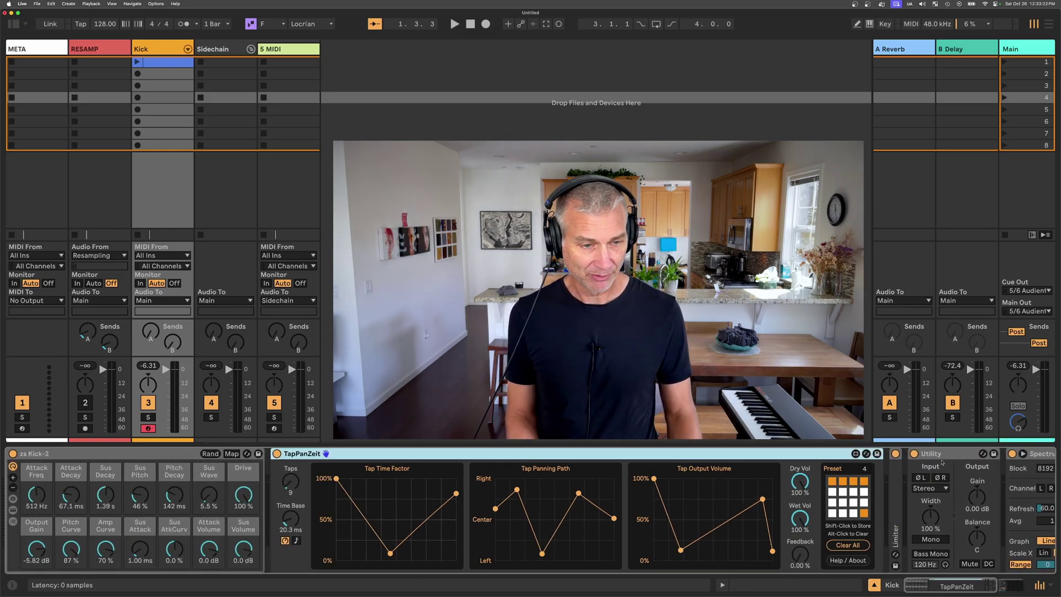
Reopen the Limiter to check its Ceiling, collapse it again, and reselect TapPanZeit.
{"action": "double_click", "coordinate": [896, 490]}
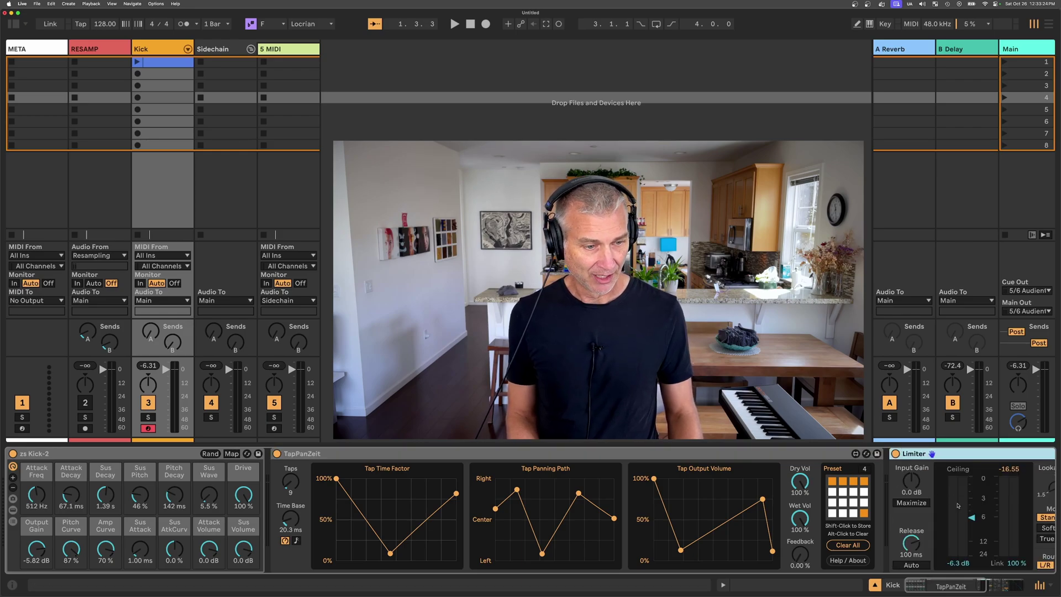
{"action": "left_click", "coordinate": [970, 517]}
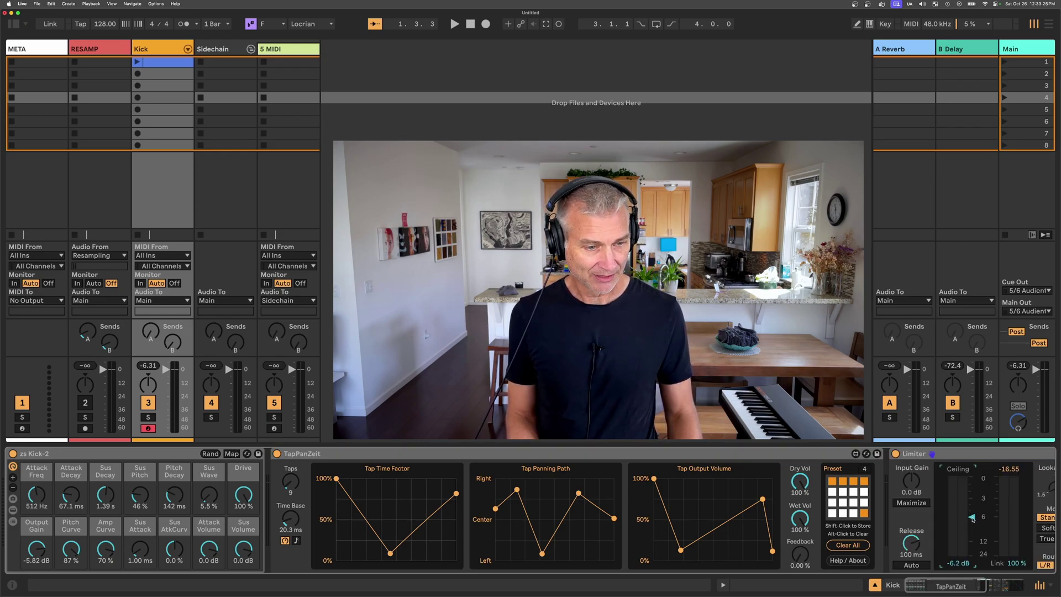
{"action": "scroll", "coordinate": [938, 496], "scroll_direction": "right", "scroll_amount": 5}
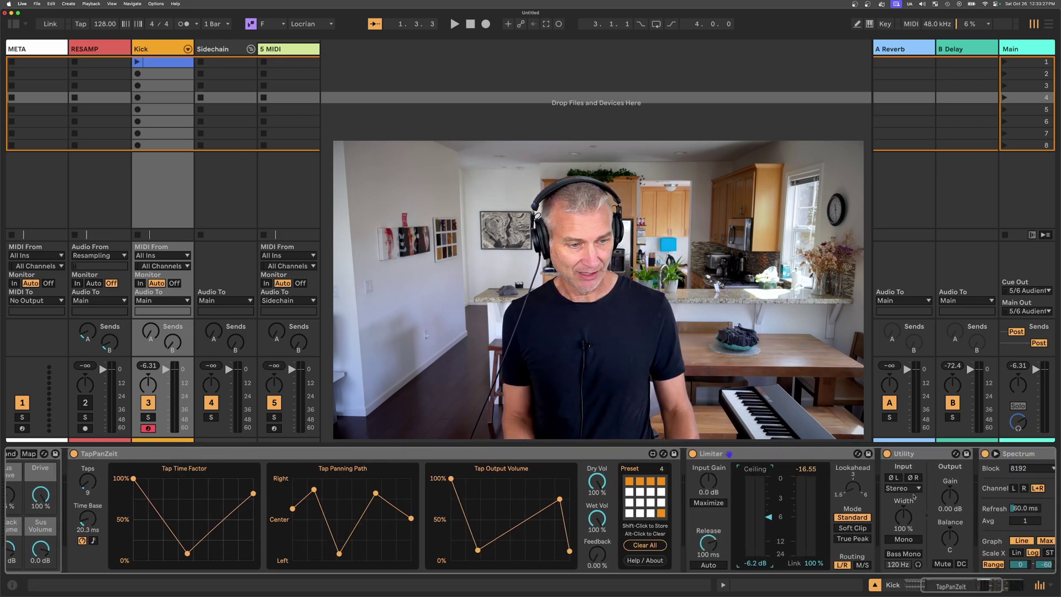
{"action": "double_click", "coordinate": [794, 455]}
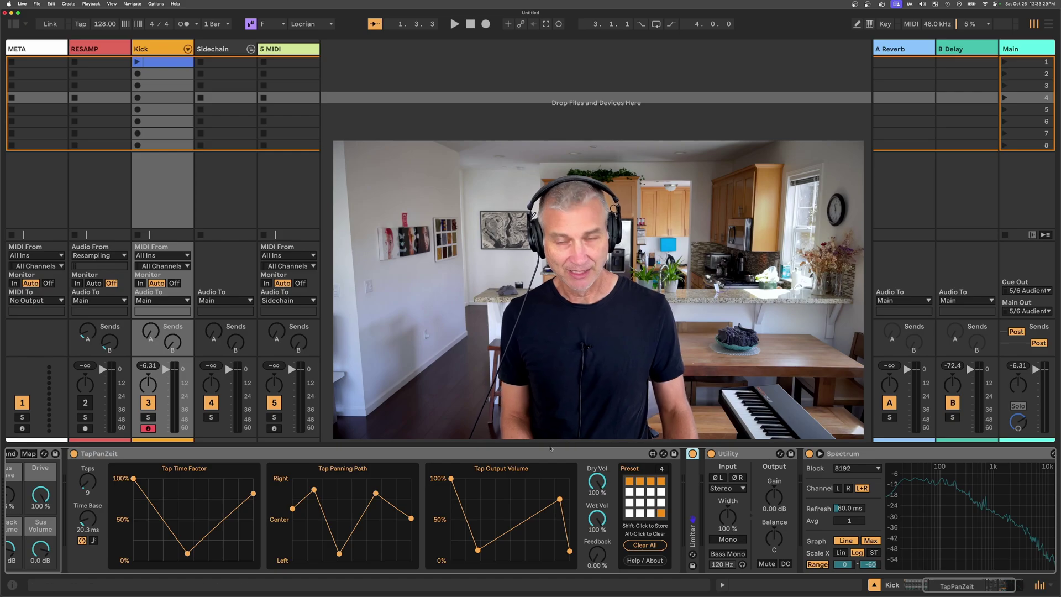
{"action": "left_click", "coordinate": [410, 455]}
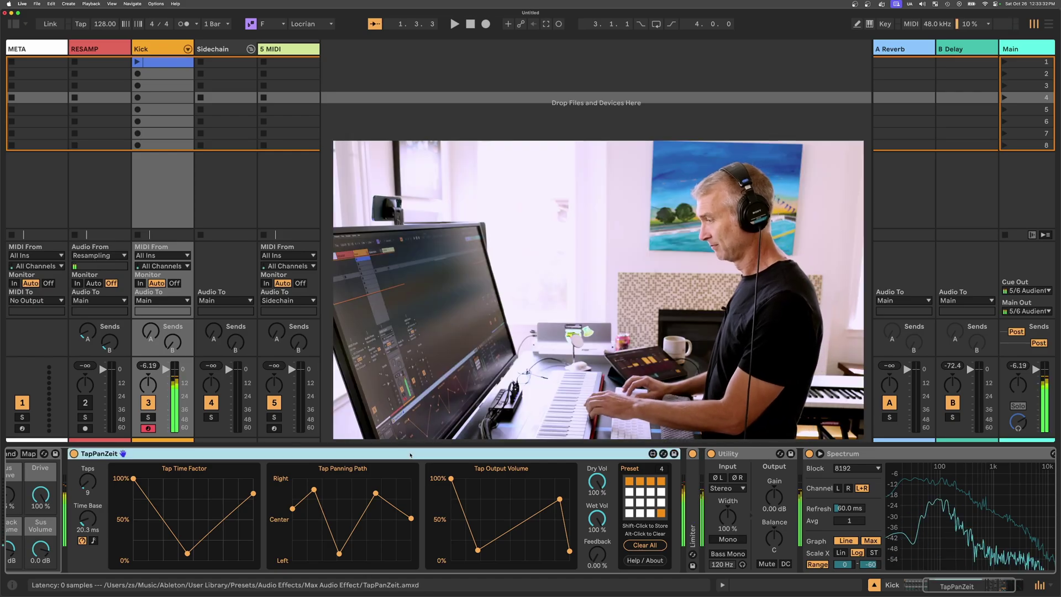
Lower the first Tap Time Factor point, set feedback to about 36%, and store as preset 5.
{"action": "left_click", "coordinate": [598, 539]}
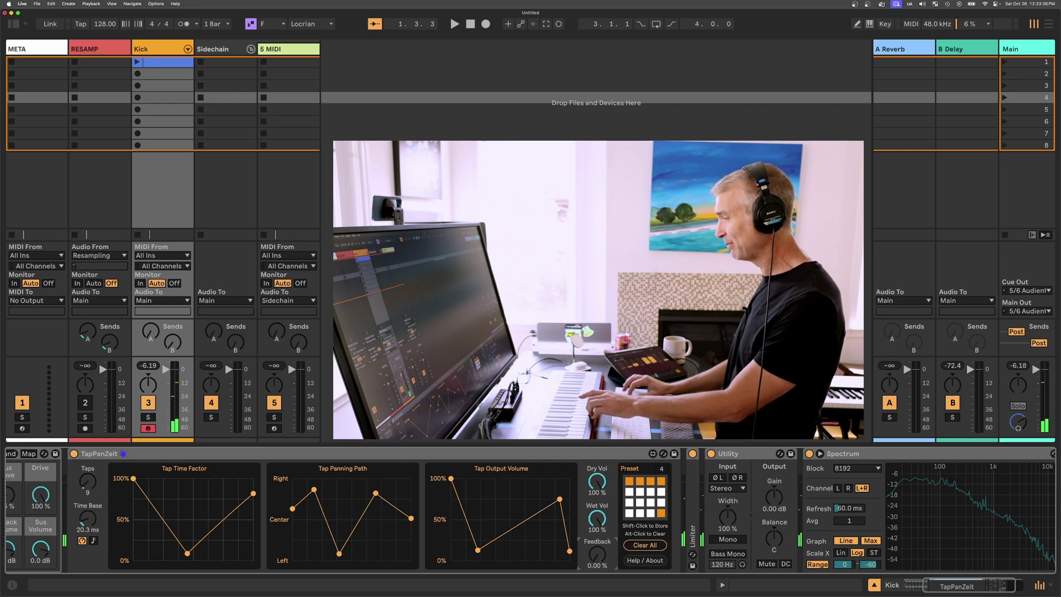
{"action": "left_click_drag", "start_coordinate": [597, 554], "coordinate": [598, 509]}
{"action": "left_click_drag", "start_coordinate": [131, 479], "coordinate": [134, 509]}
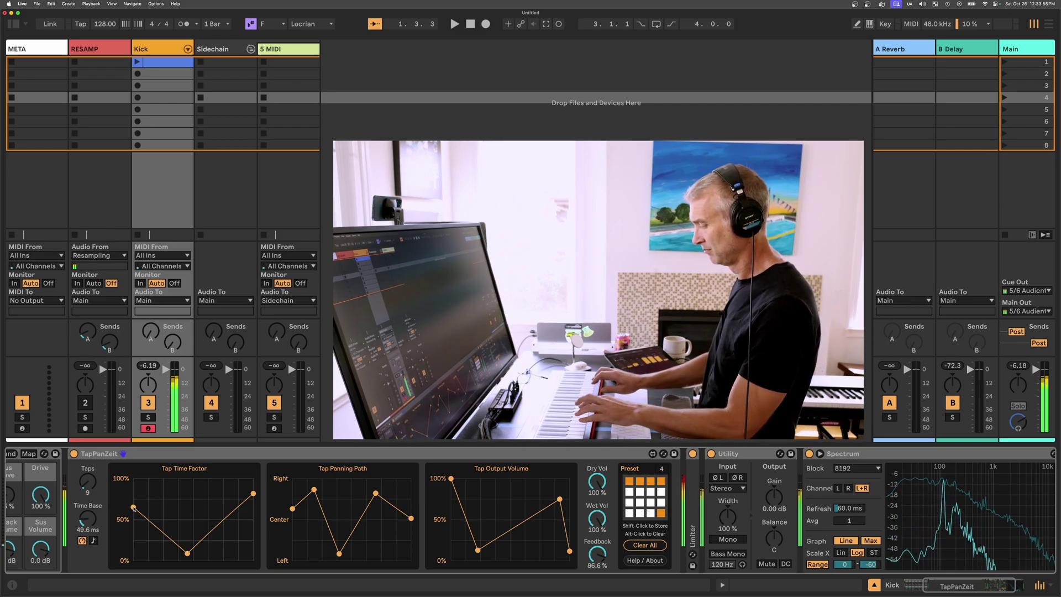
{"action": "left_click_drag", "start_coordinate": [596, 554], "coordinate": [597, 585]}
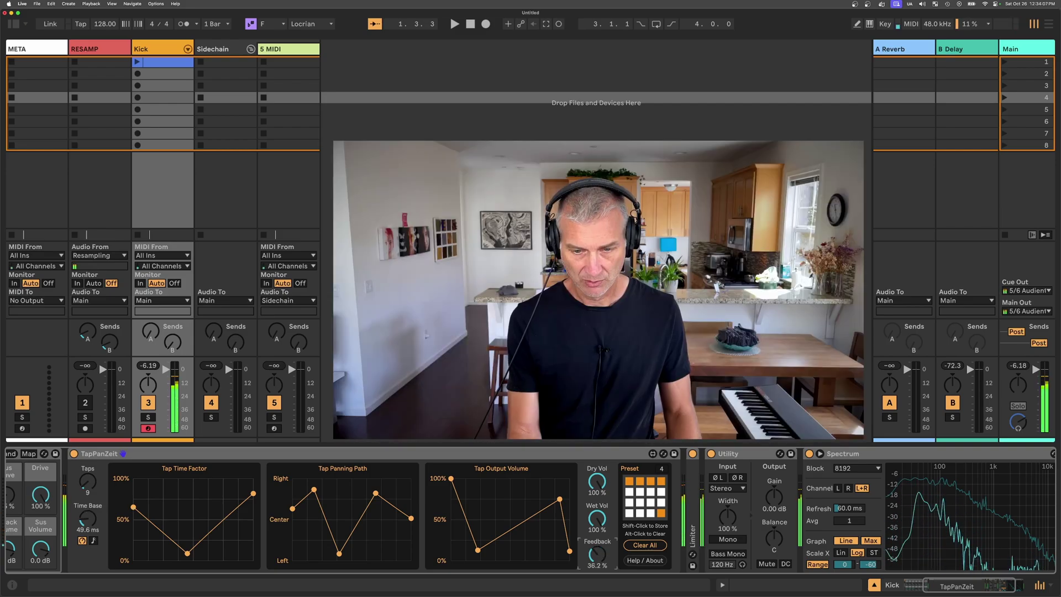
{"action": "left_click", "coordinate": [629, 491]}
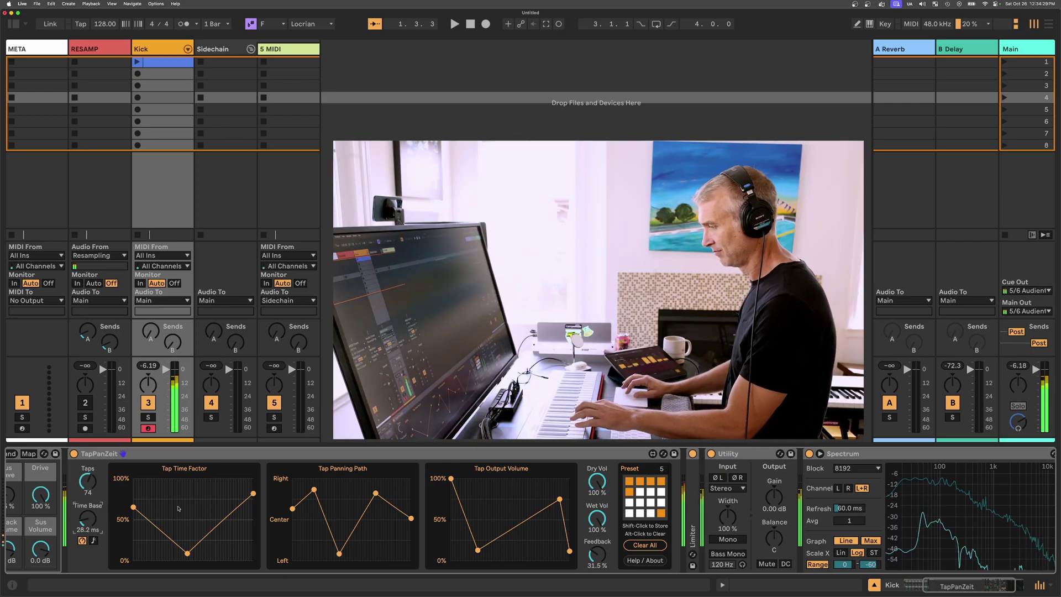
Raise the panning path's low middle point and bring echo feedback to about 67%.
{"action": "left_click_drag", "start_coordinate": [338, 553], "coordinate": [340, 532]}
{"action": "left_click_drag", "start_coordinate": [597, 555], "coordinate": [597, 522]}
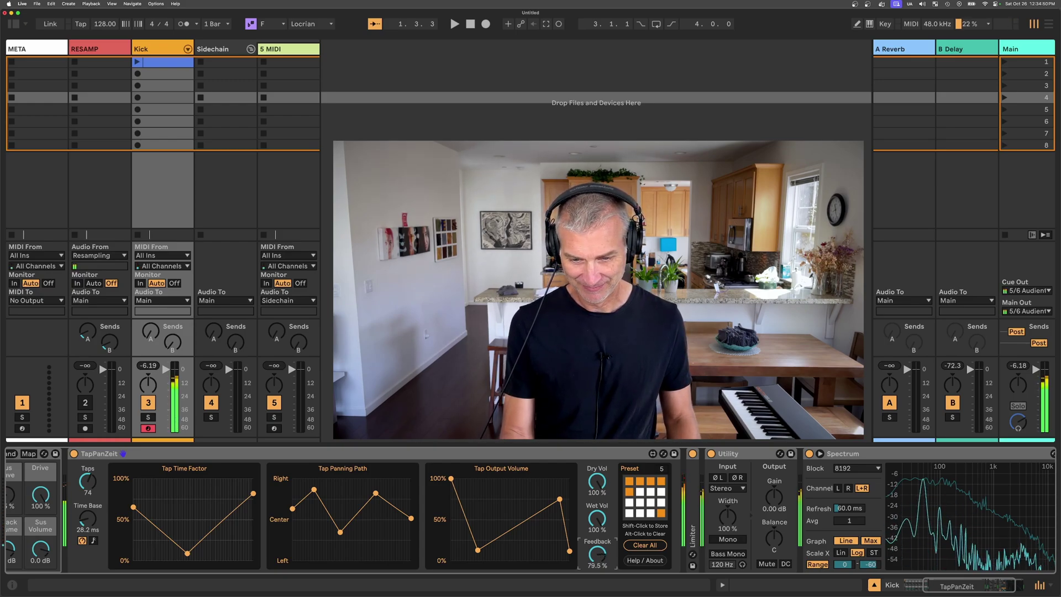
{"action": "left_click_drag", "start_coordinate": [597, 552], "coordinate": [600, 553]}
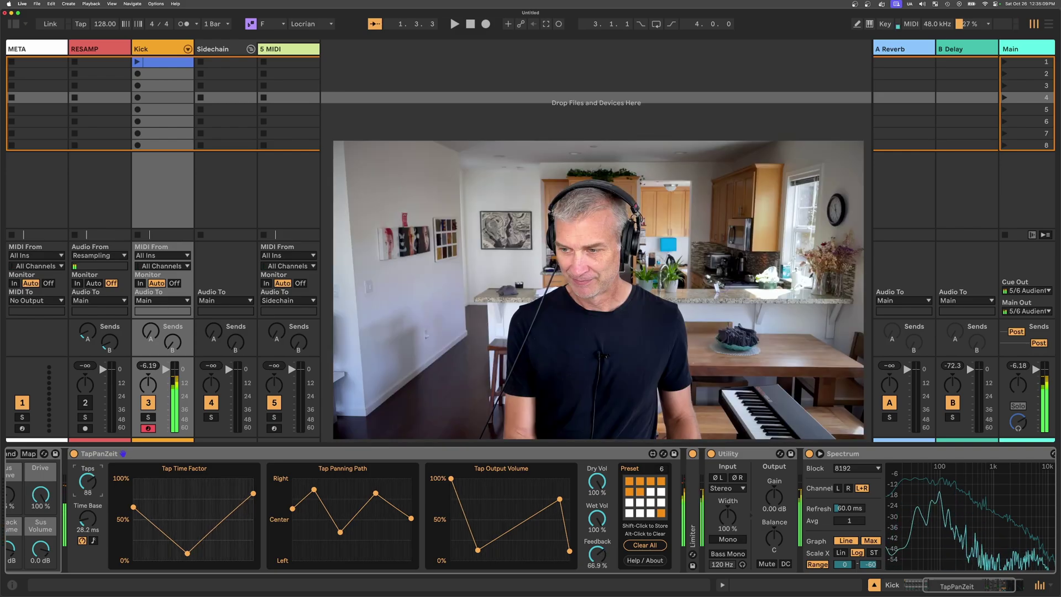
Set 101 taps and a 17.0 ms time base, dropping the last time-factor point and moving the dip later.
{"action": "left_click_drag", "start_coordinate": [90, 484], "coordinate": [93, 481]}
{"action": "mouse_move", "coordinate": [87, 519]}
{"action": "left_mouse_down"}
{"action": "mouse_move", "coordinate": [87, 534]}
{"action": "mouse_move", "coordinate": [87, 525]}
{"action": "left_mouse_up"}
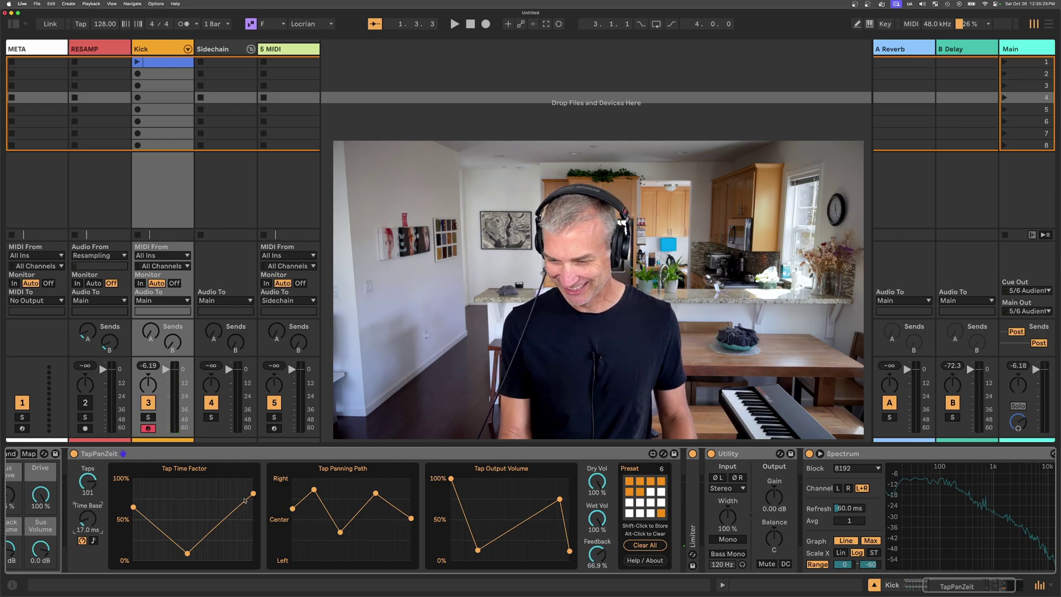
{"action": "left_click_drag", "start_coordinate": [253, 493], "coordinate": [256, 513]}
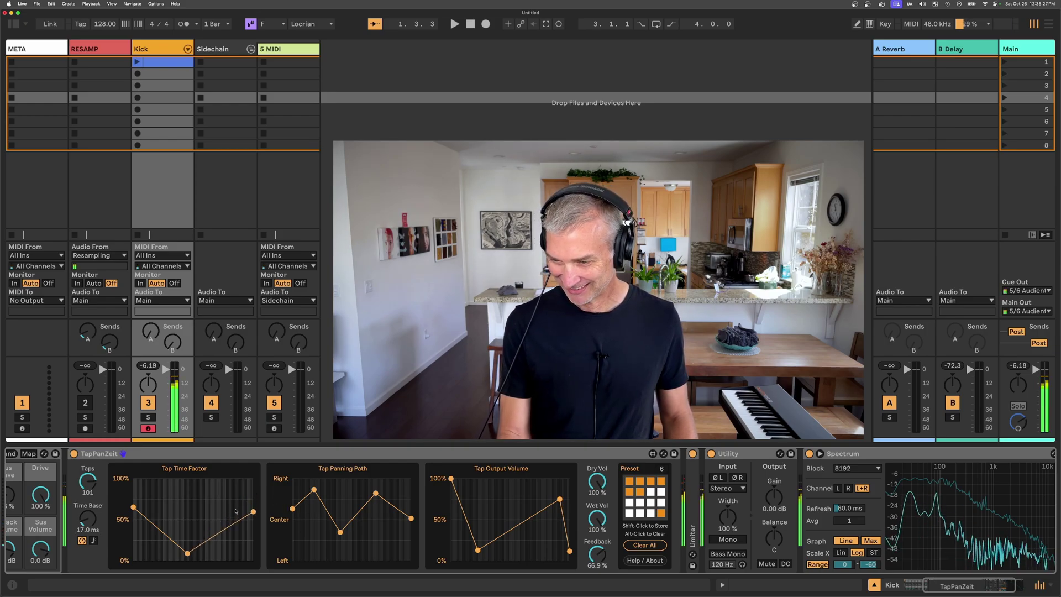
{"action": "left_click_drag", "start_coordinate": [188, 552], "coordinate": [228, 555]}
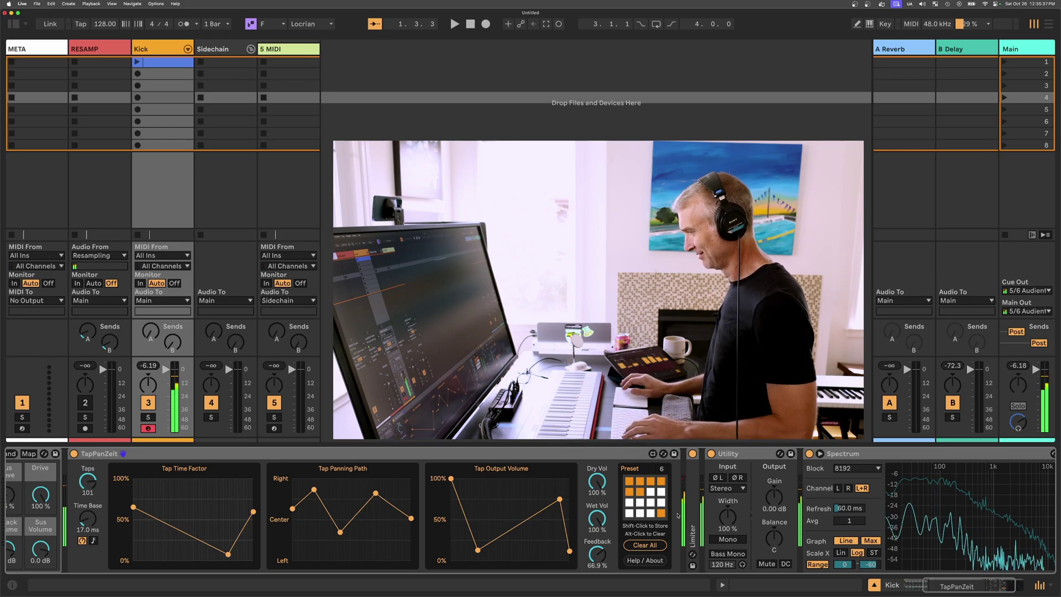
Store the current echo as preset 7, then audition presets 2, 3 and 4.
{"action": "left_click", "coordinate": [659, 492]}
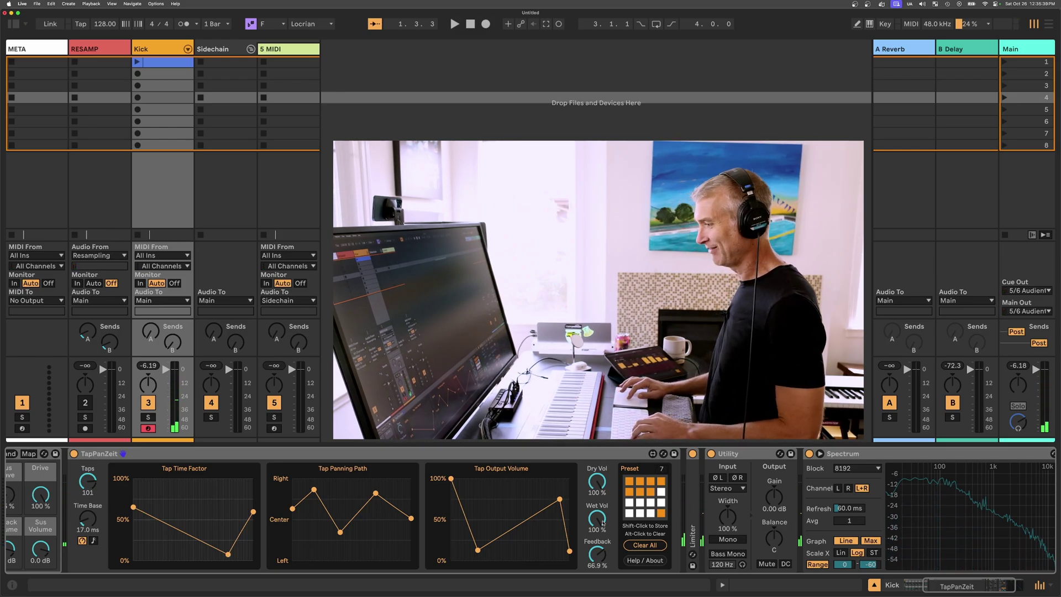
{"action": "left_click", "coordinate": [641, 482]}
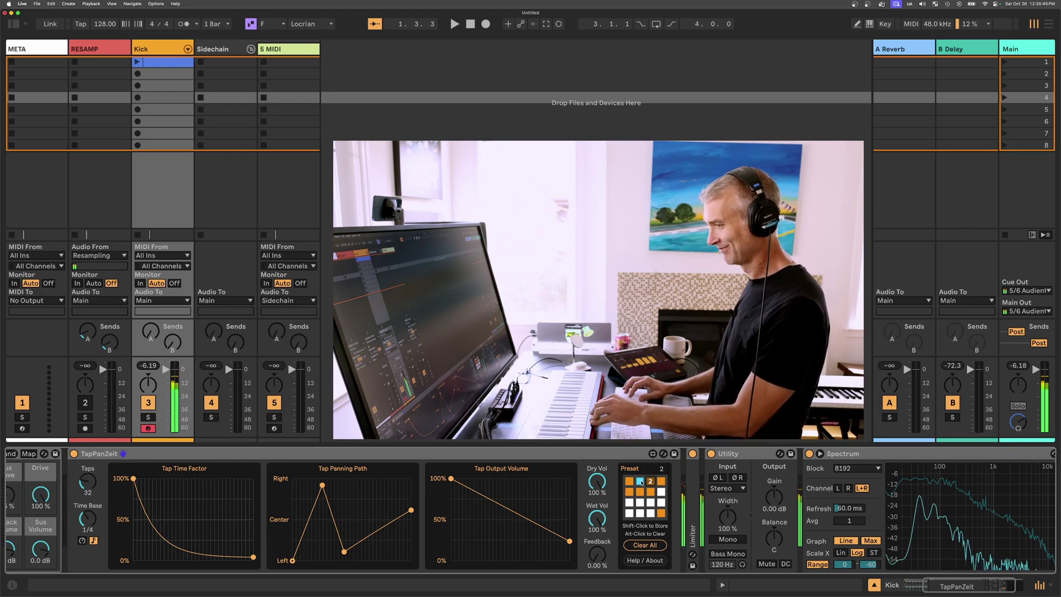
{"action": "left_click", "coordinate": [651, 481]}
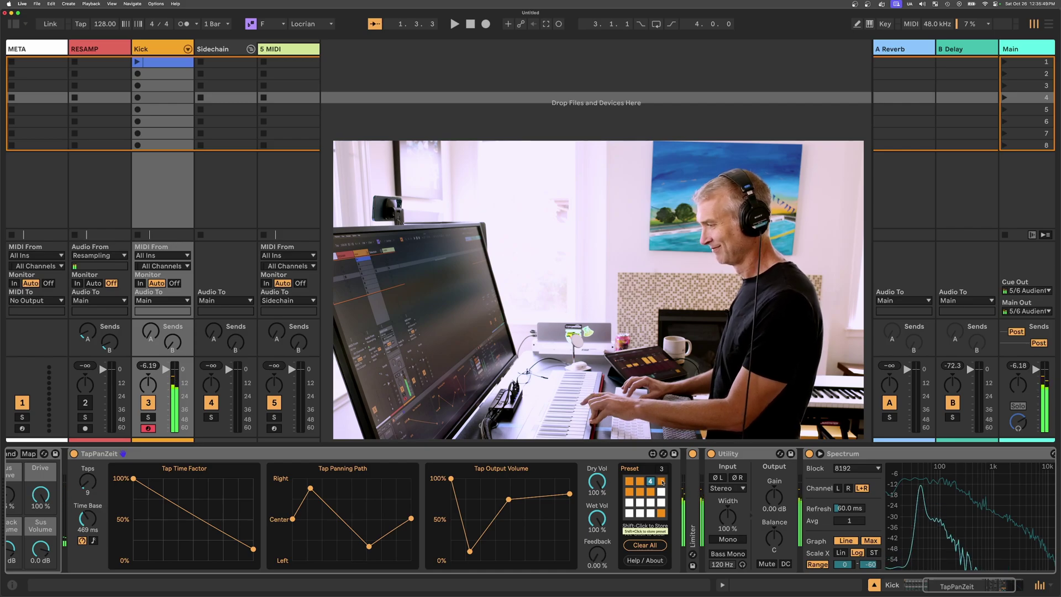
{"action": "left_click", "coordinate": [662, 481]}
Audition presets 5 through 7, return to preset 6, and select the TapPanZeit device.
{"action": "left_click", "coordinate": [630, 491]}
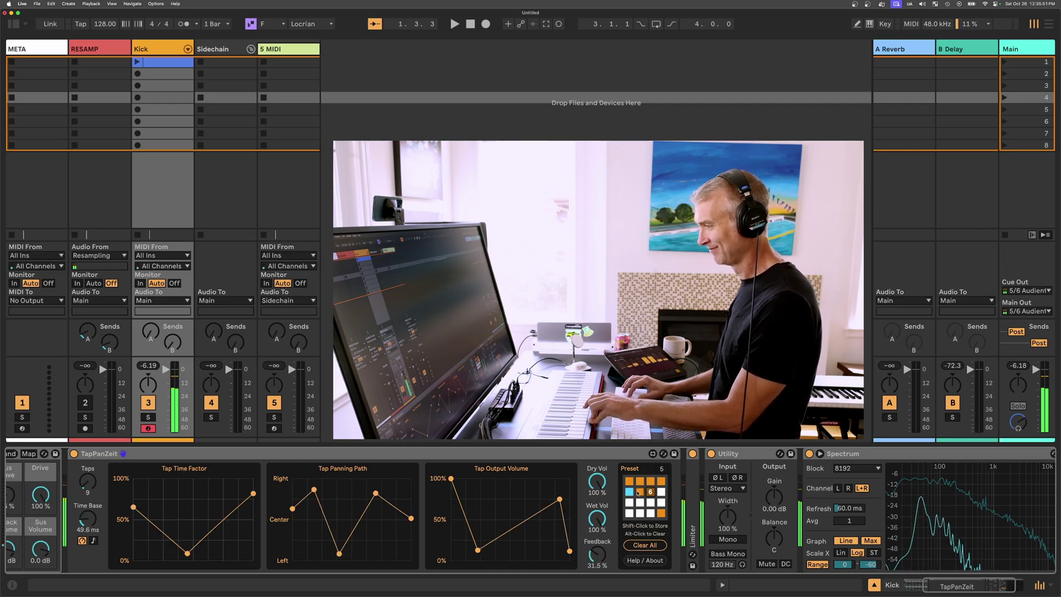
{"action": "left_click", "coordinate": [640, 492]}
{"action": "left_click", "coordinate": [651, 491]}
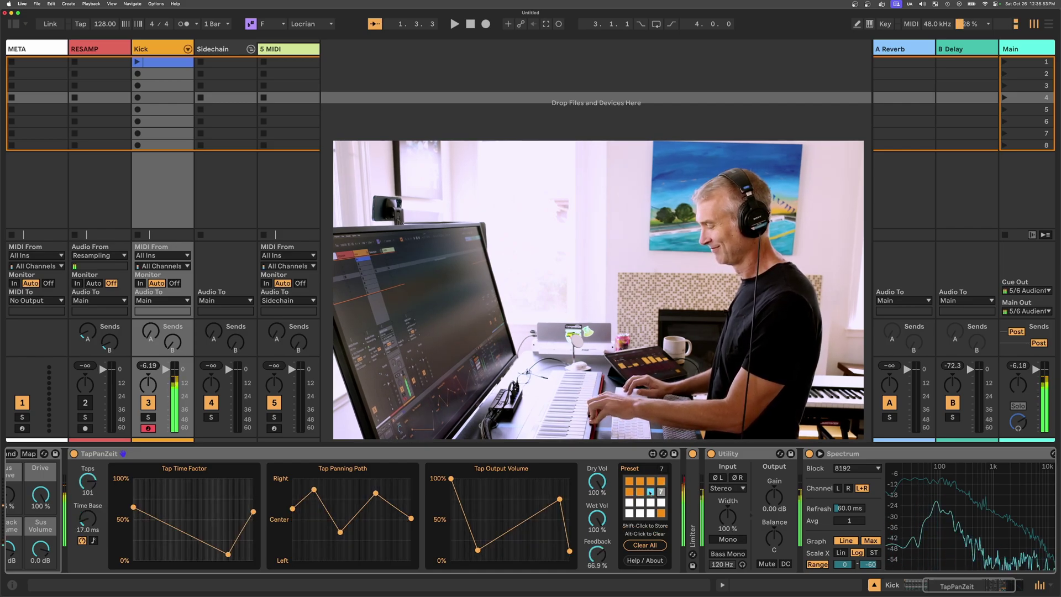
{"action": "left_click", "coordinate": [639, 491]}
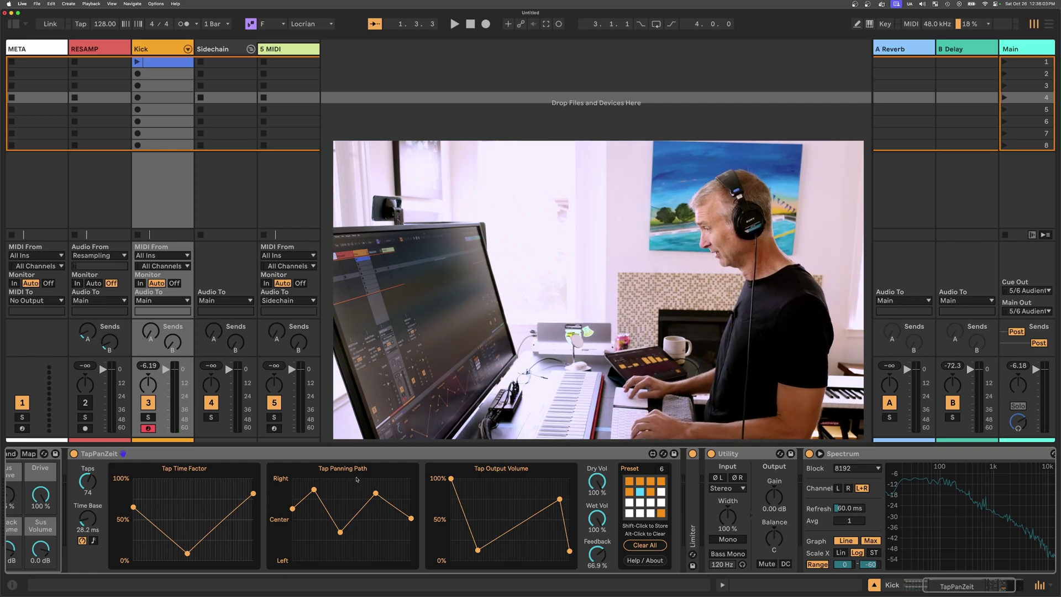
{"action": "left_click", "coordinate": [486, 454]}
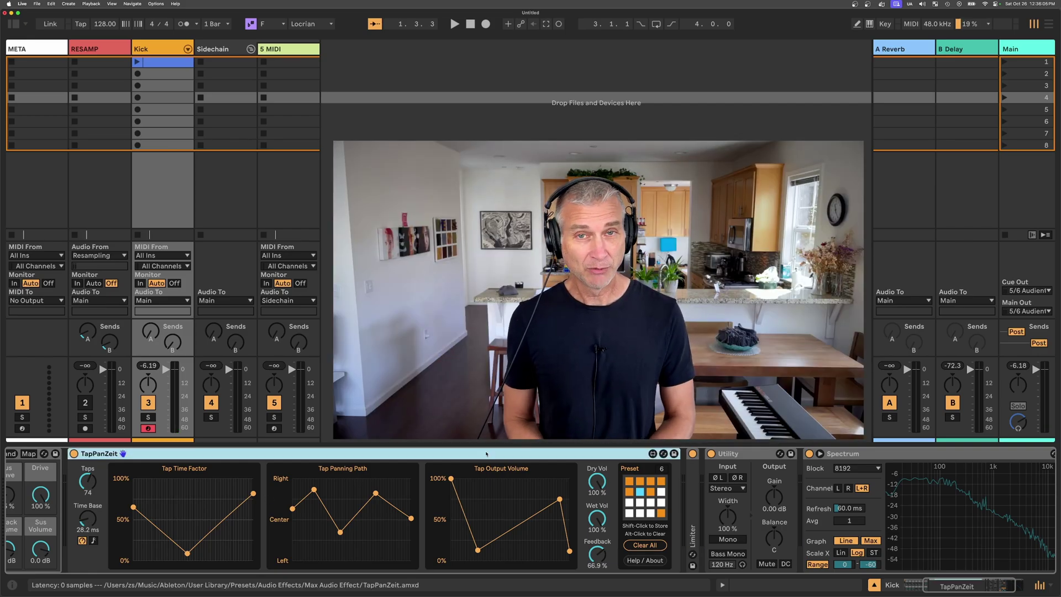